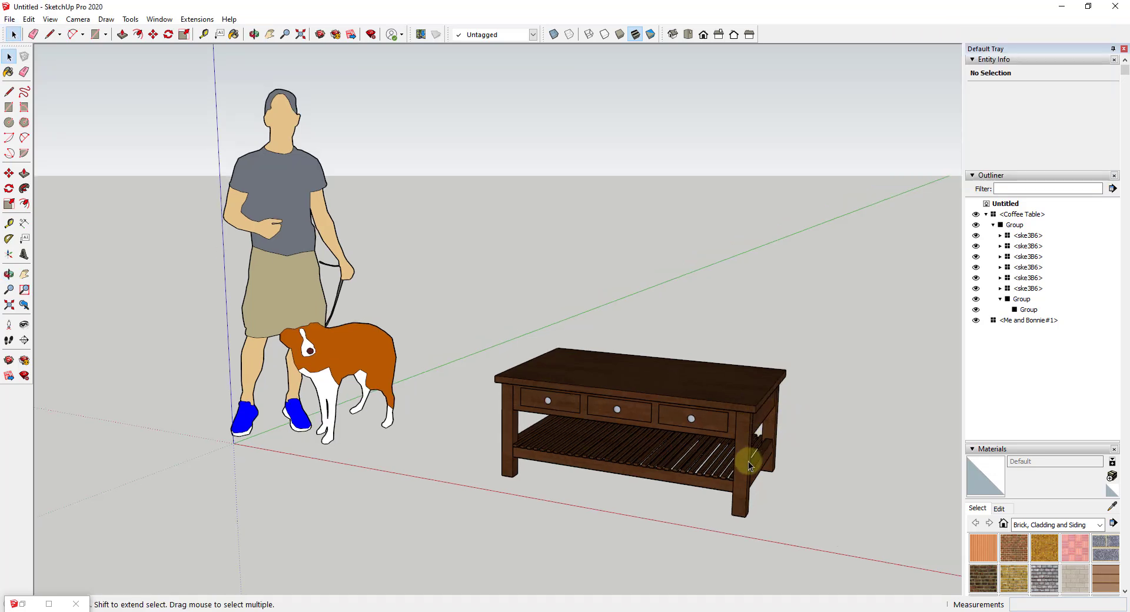
Bring up the minimized 3D Warehouse window from the taskbar
click(20, 605)
Restore the Coffee Table's 3D Warehouse page, look it over, then close that window
click(30, 518)
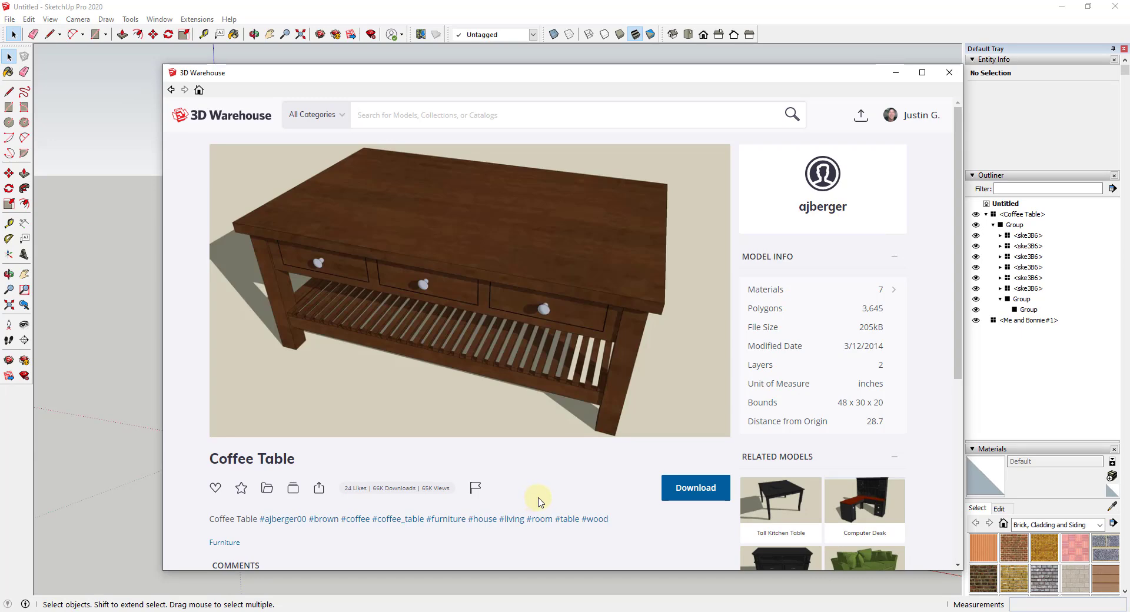
click(949, 72)
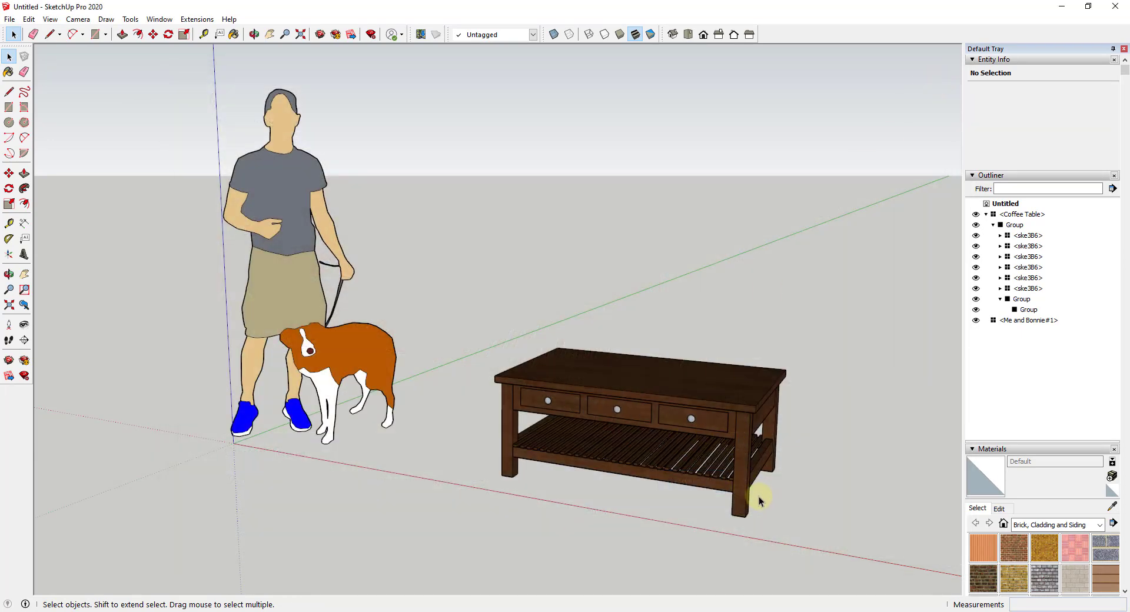
Orbit and zoom in on the coffee table's top and drawer side
middle_drag(644, 429, 739, 227)
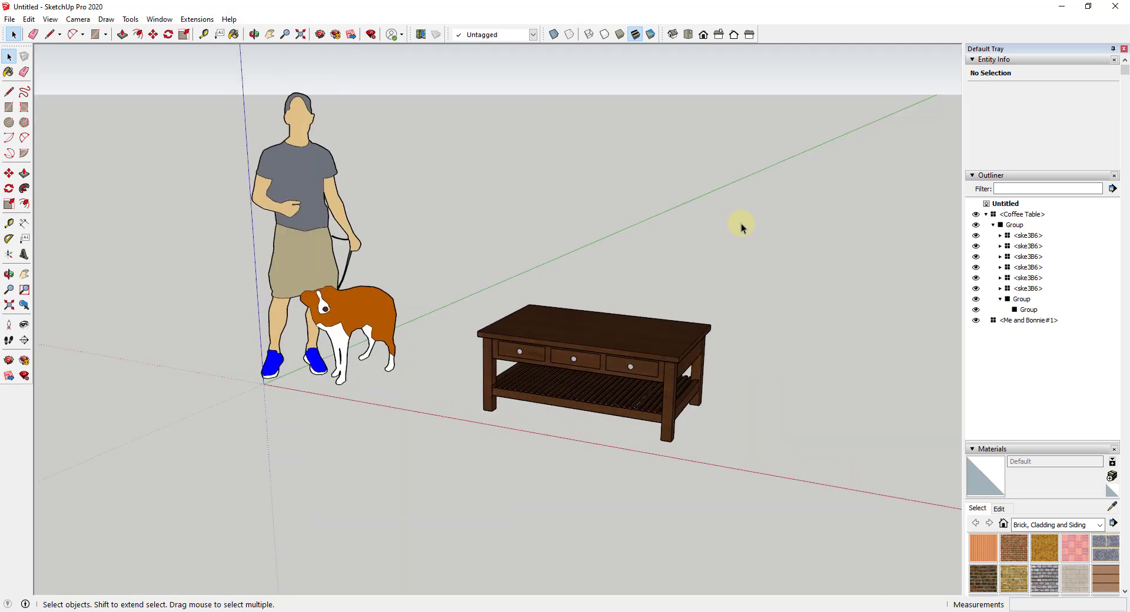
scroll(669, 450, up, 5)
scroll(742, 412, up, 1)
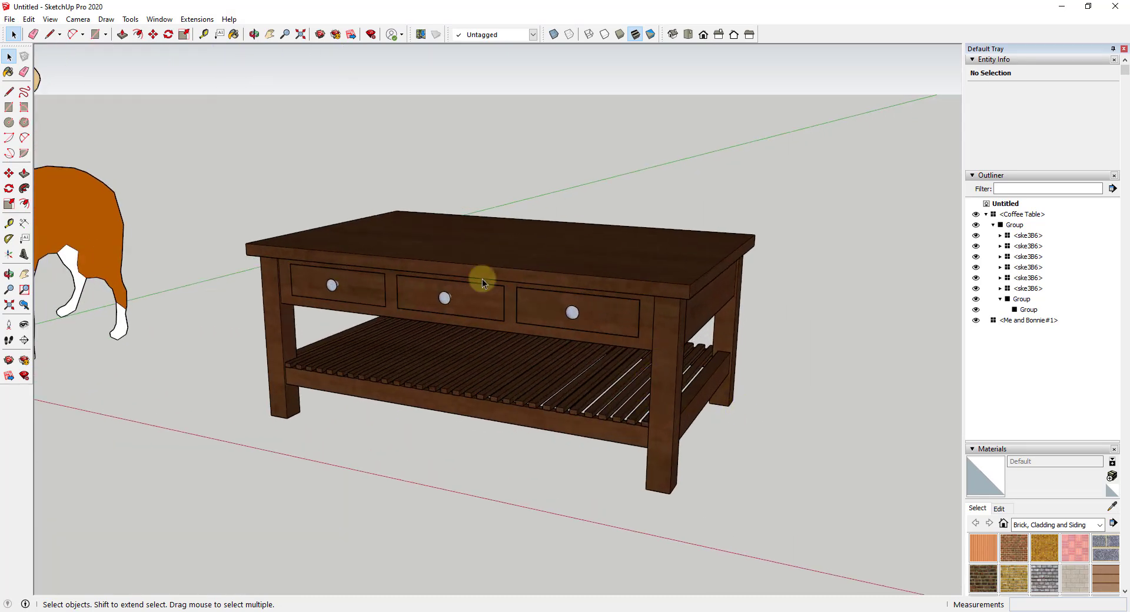
scroll(669, 306, up, 4)
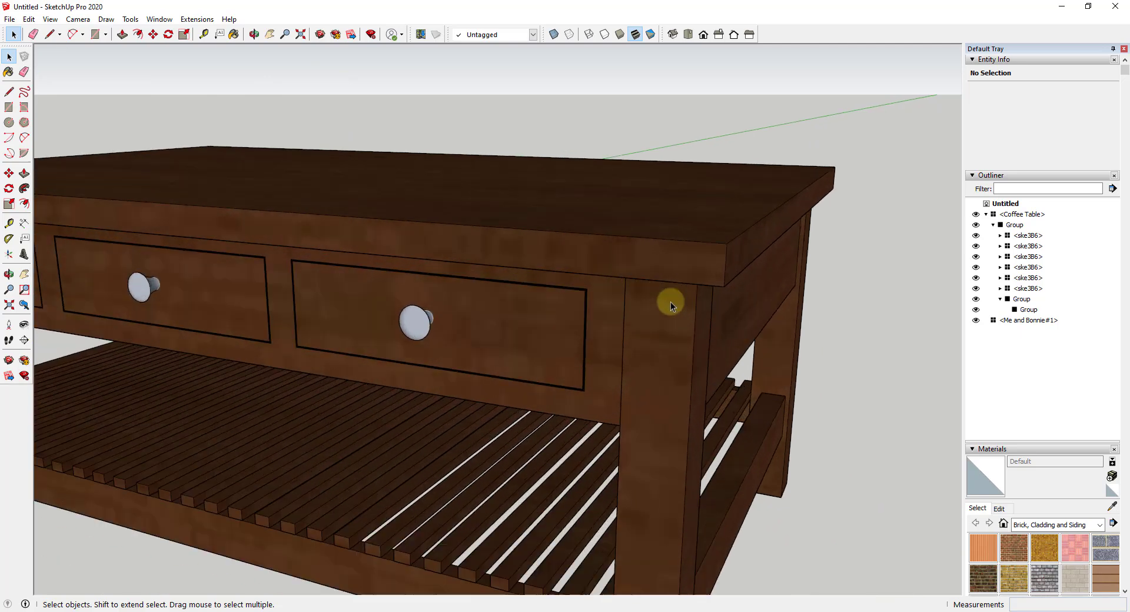
middle_drag(669, 303, 537, 300)
scroll(512, 297, down, 3)
scroll(789, 308, up, 2)
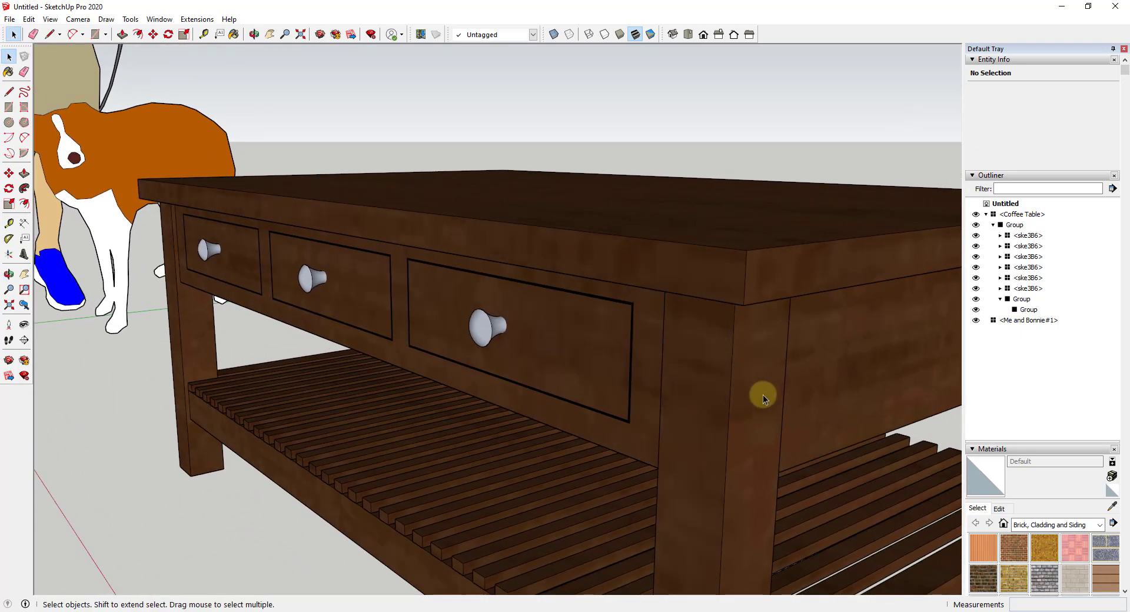
scroll(763, 385, down, 2)
Orbit to lower angles to inspect the table's legs and slatted shelf
middle_drag(747, 384, 792, 352)
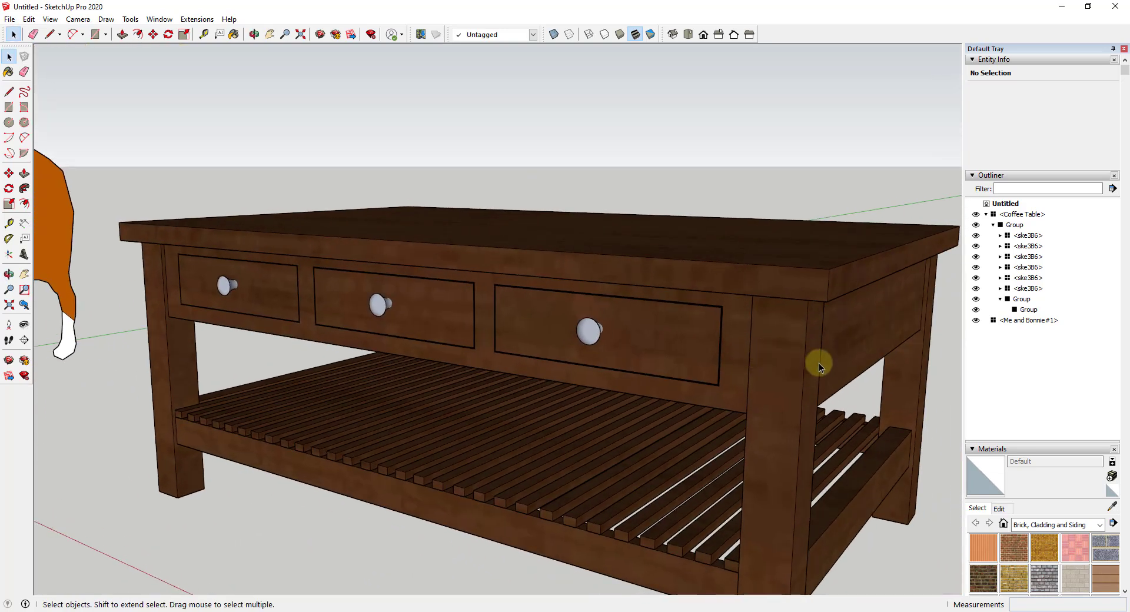
scroll(624, 321, down, 4)
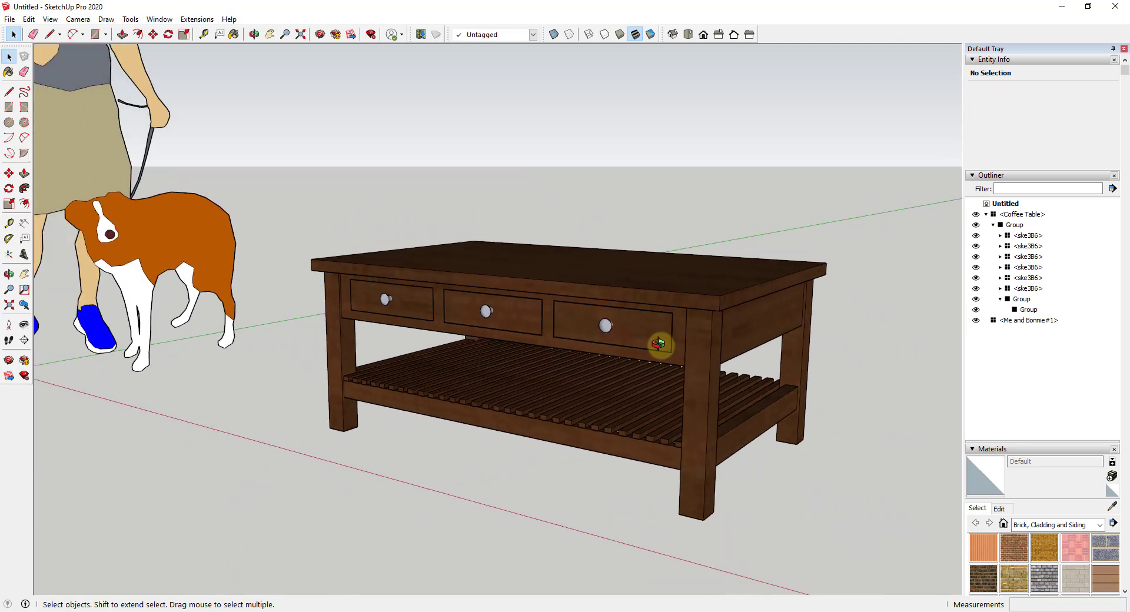
middle_drag(662, 345, 792, 362)
scroll(634, 267, down, 2)
scroll(681, 301, up, 2)
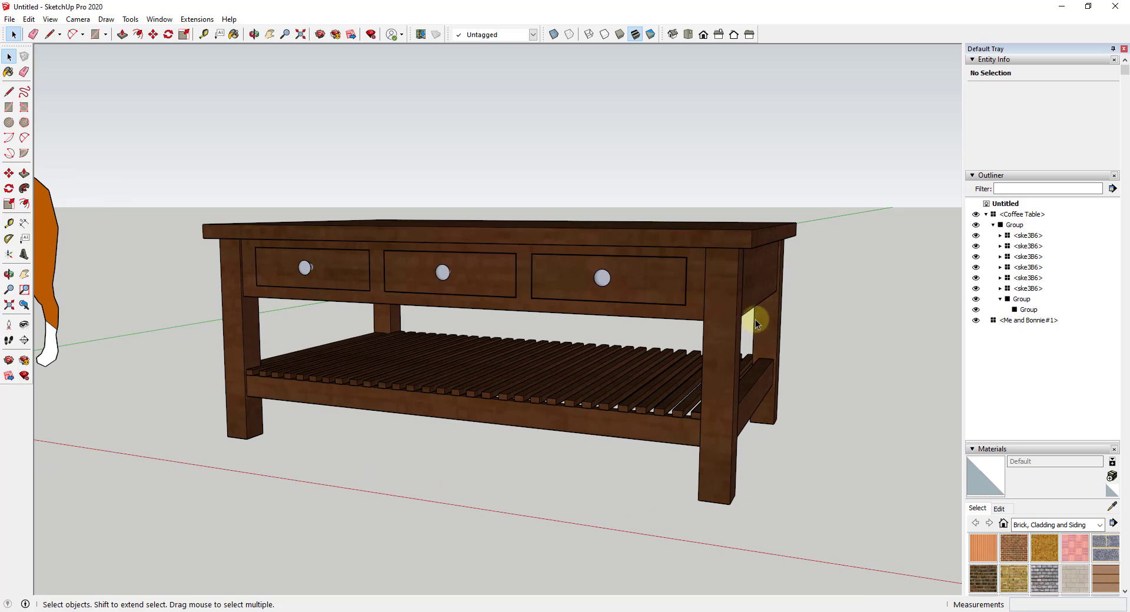
middle_drag(785, 365, 736, 386)
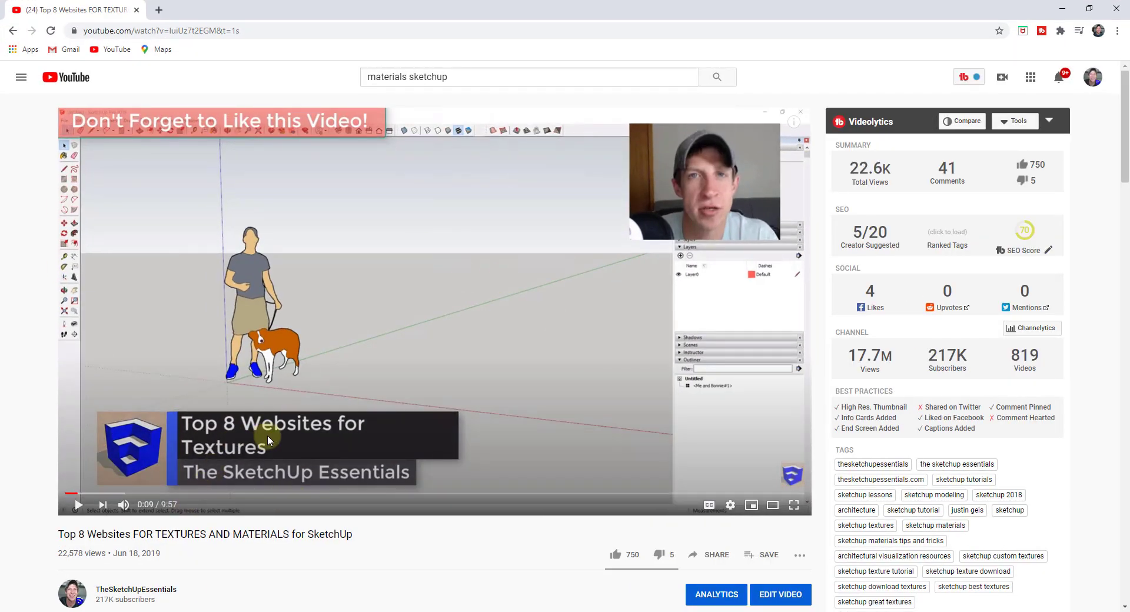
Open the TextureHaven link from the video description's texture websites list in a new tab
scroll(312, 433, down, 8)
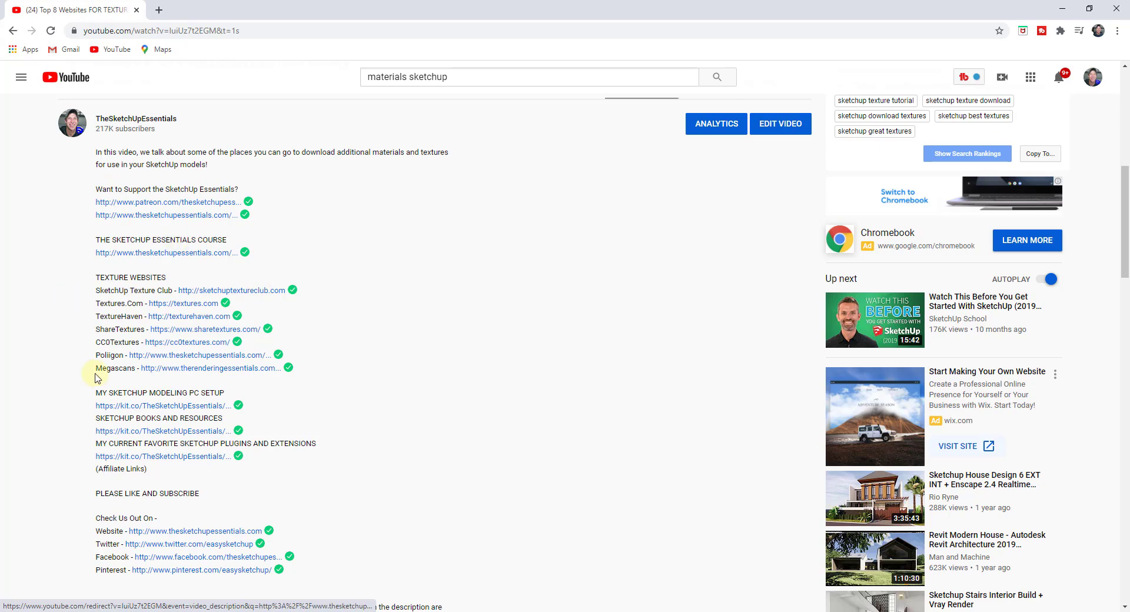
scroll(132, 182, up, 2)
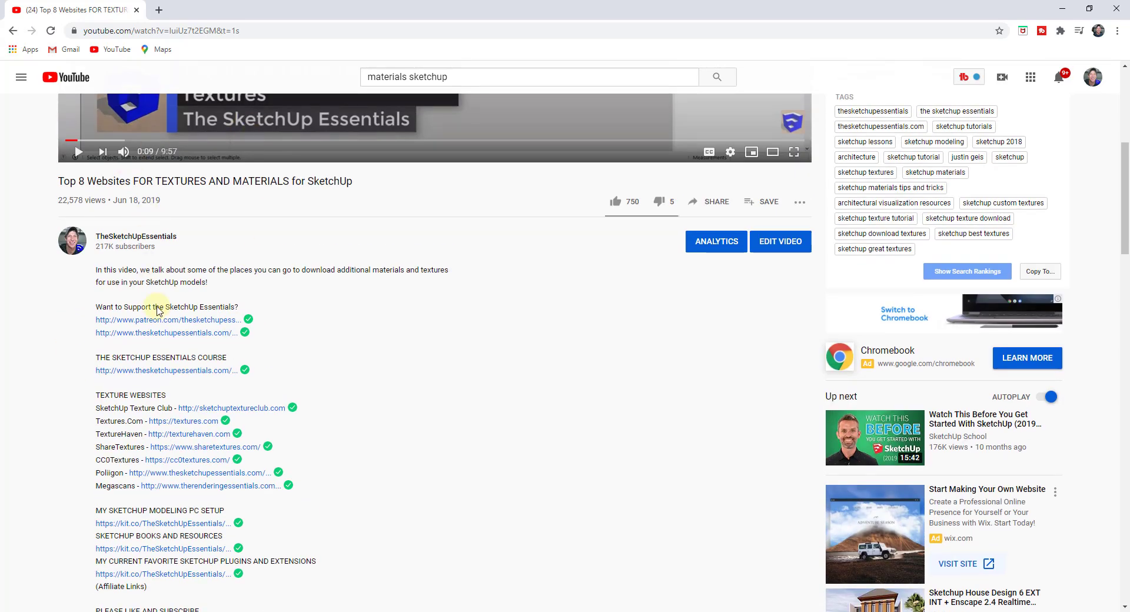
scroll(176, 353, down, 1)
click(192, 377)
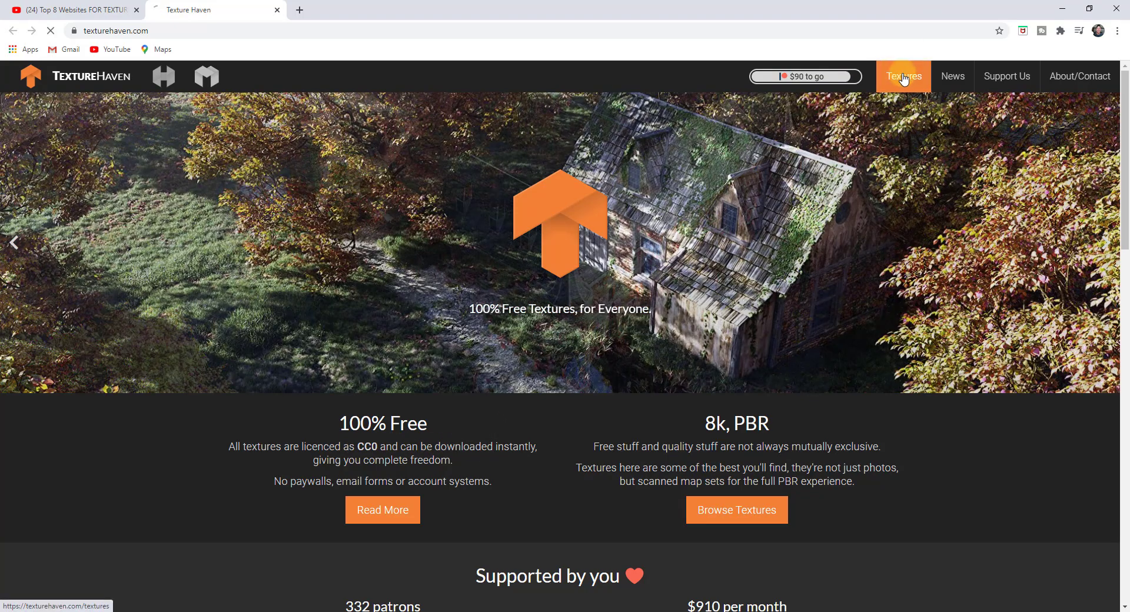
Filter Texture Haven's textures to the Wood category and browse for the plywood texture
click(904, 77)
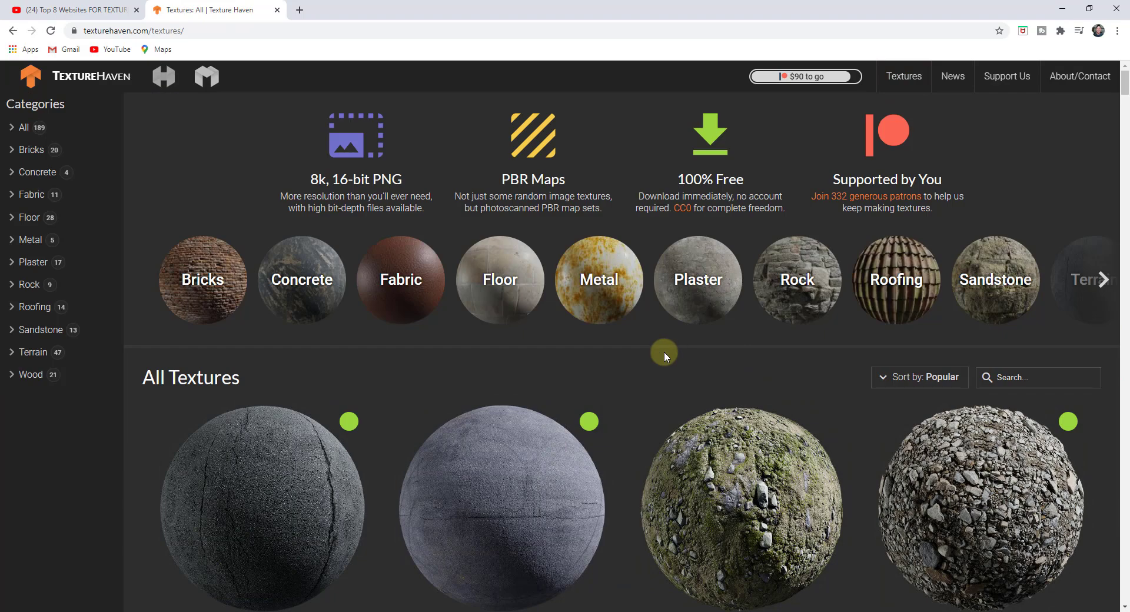
click(32, 374)
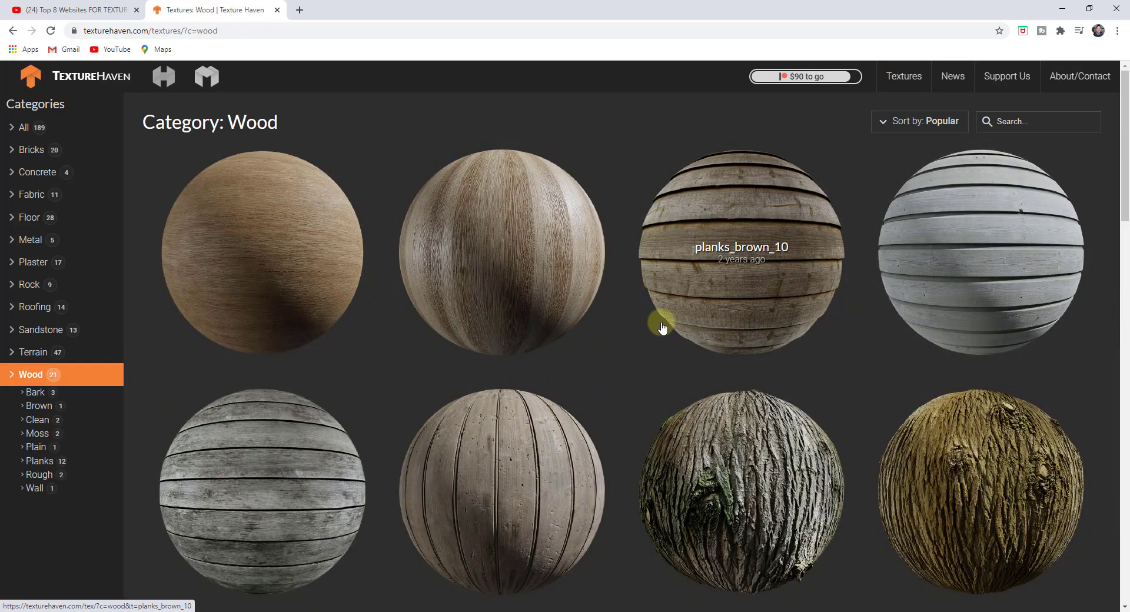
scroll(662, 326, down, 10)
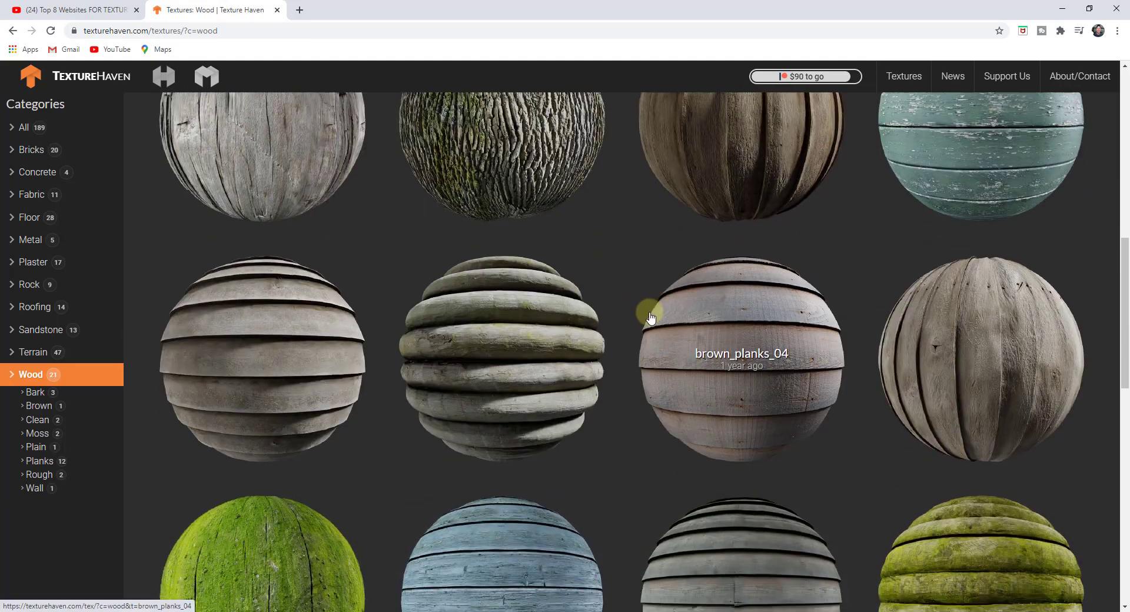
scroll(479, 493, down, 8)
scroll(593, 398, up, 11)
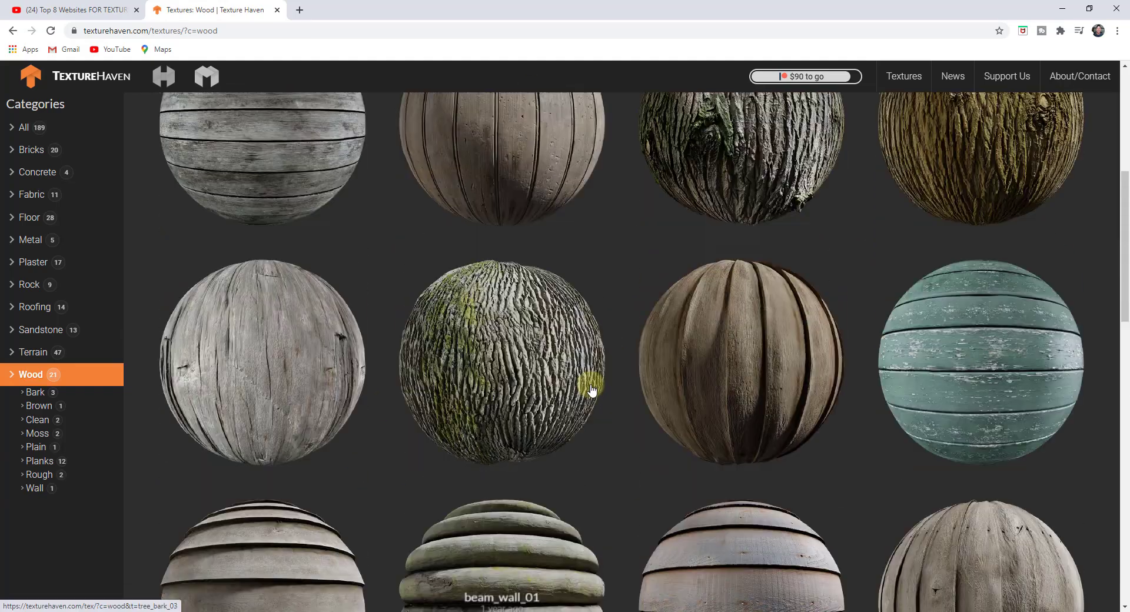
scroll(589, 386, up, 5)
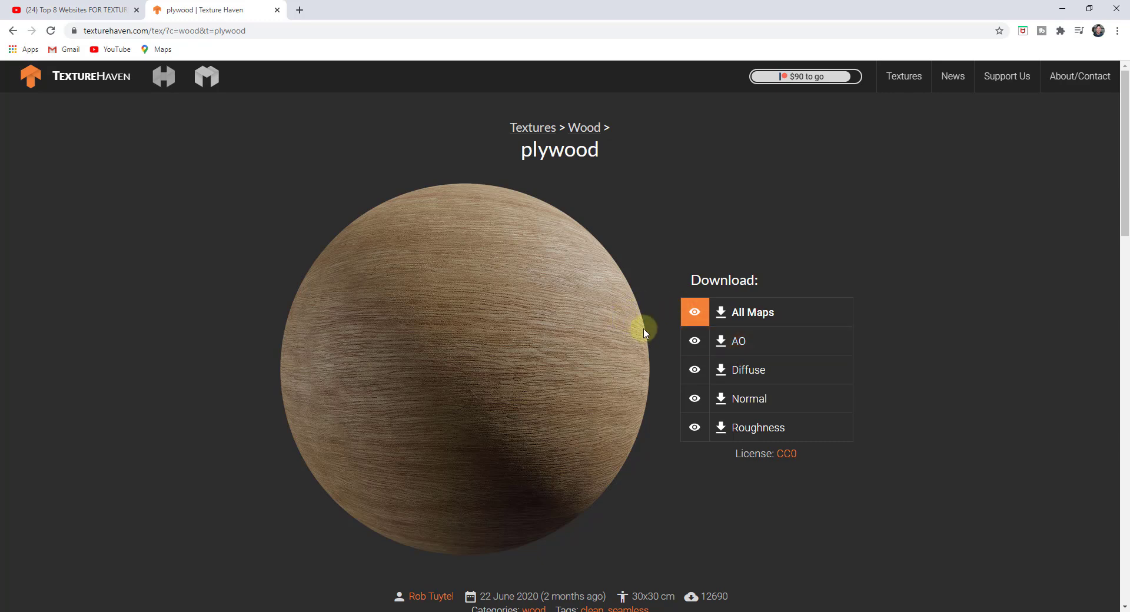
Download plywood's All Maps set as plywood_2k_jpg.zip at 2k JPG
click(754, 315)
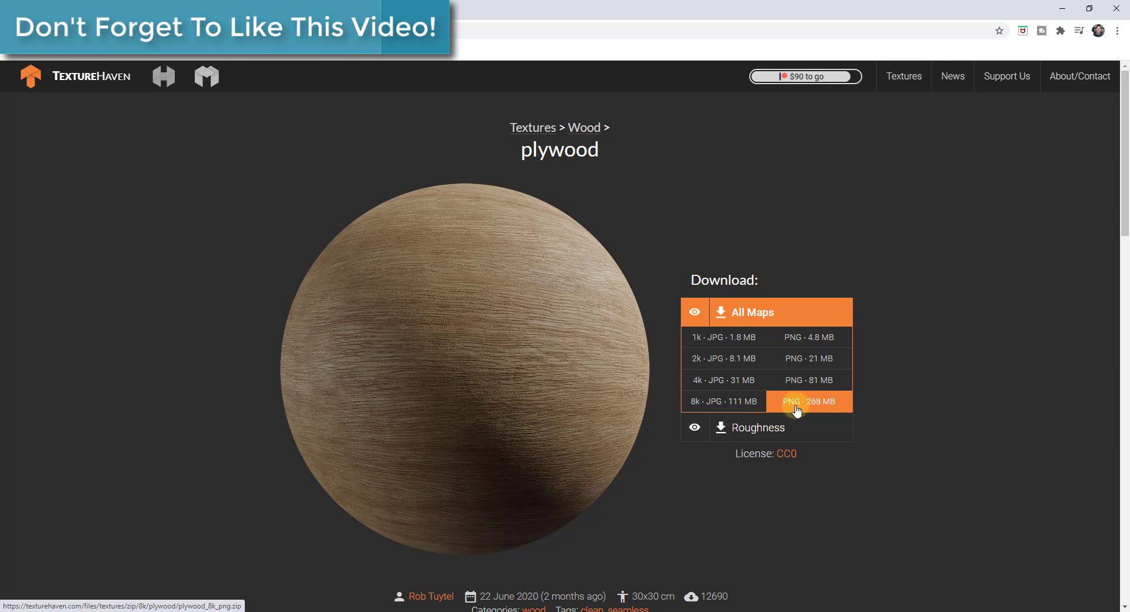
click(718, 360)
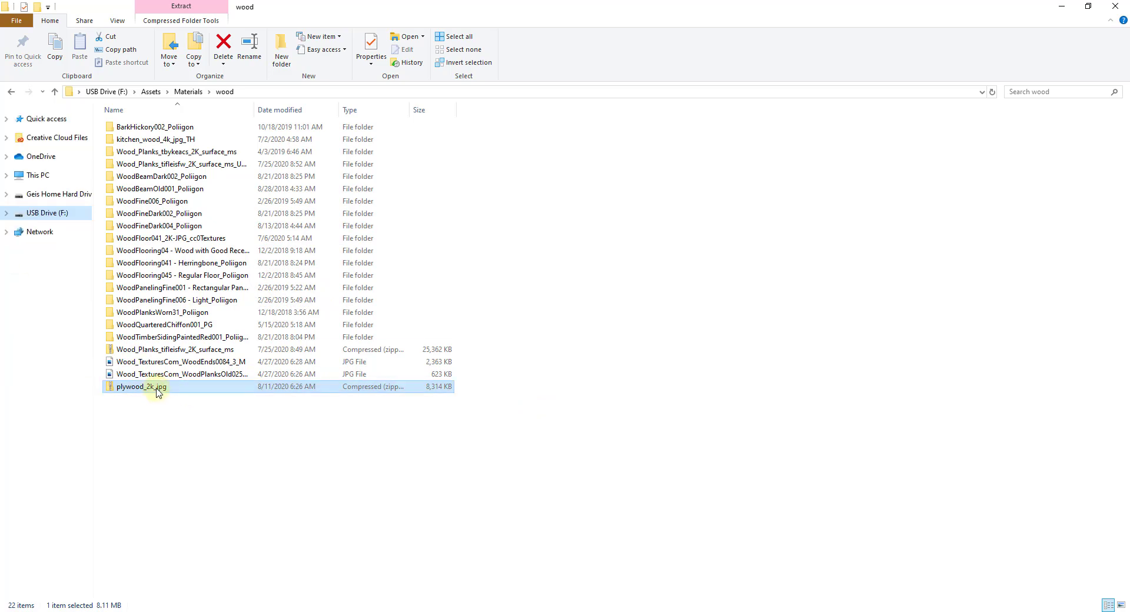
Extract plywood_2k_jpg.zip into a plywood_2k_jpg folder and open it
right_click(157, 388)
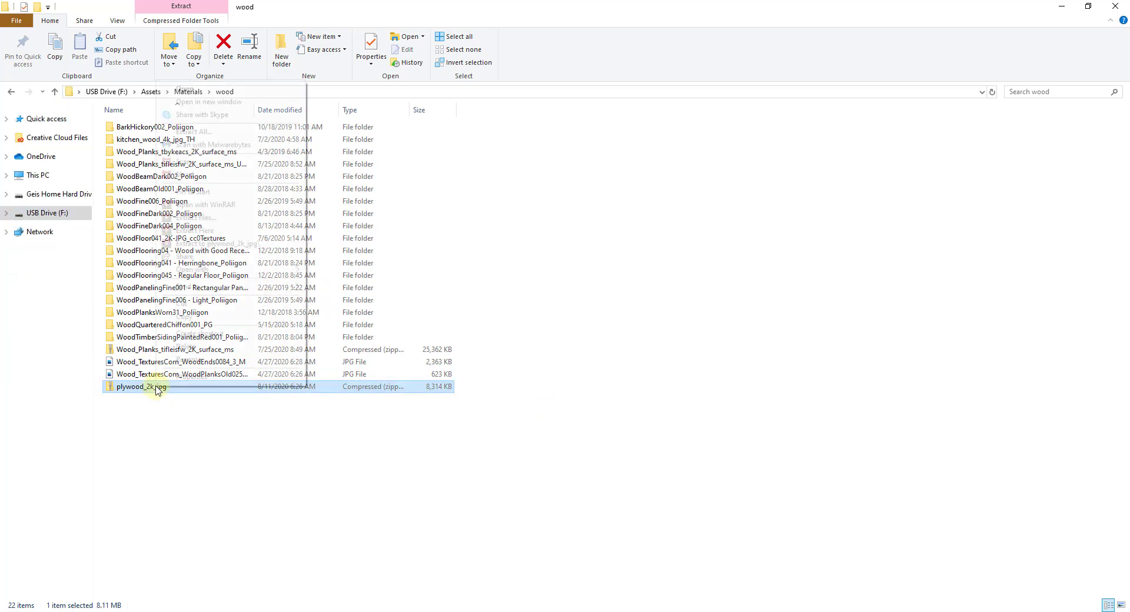
click(195, 131)
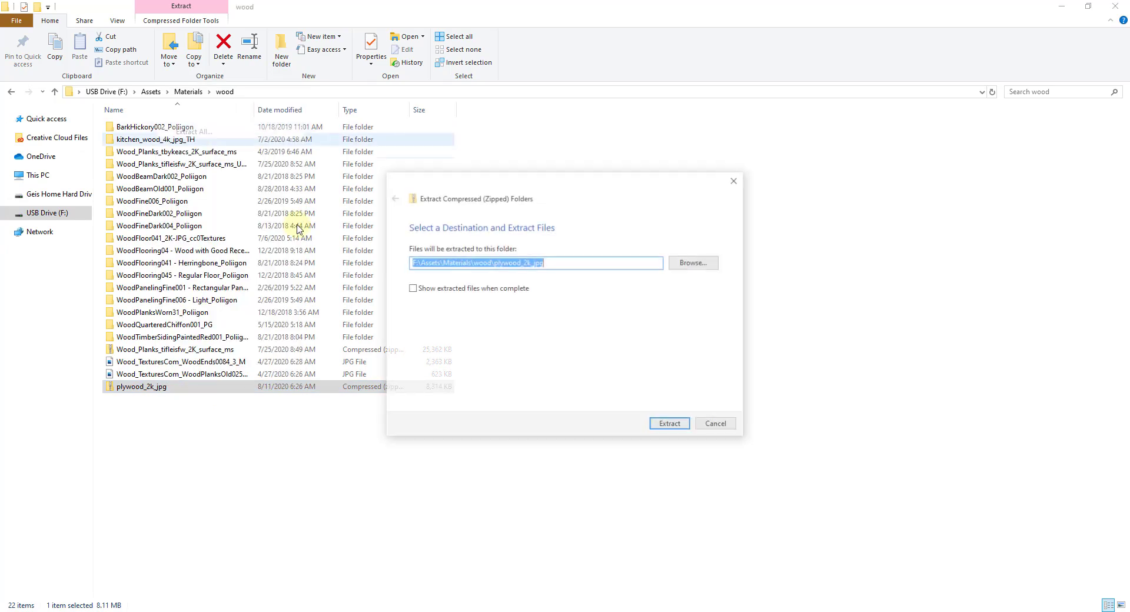
click(670, 425)
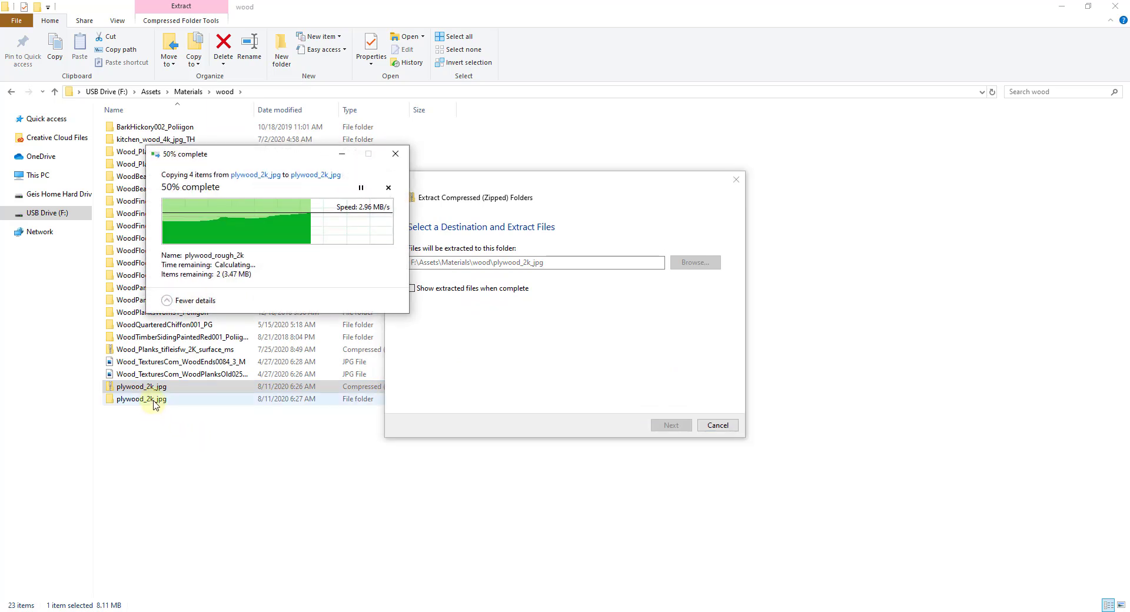
double_click(155, 400)
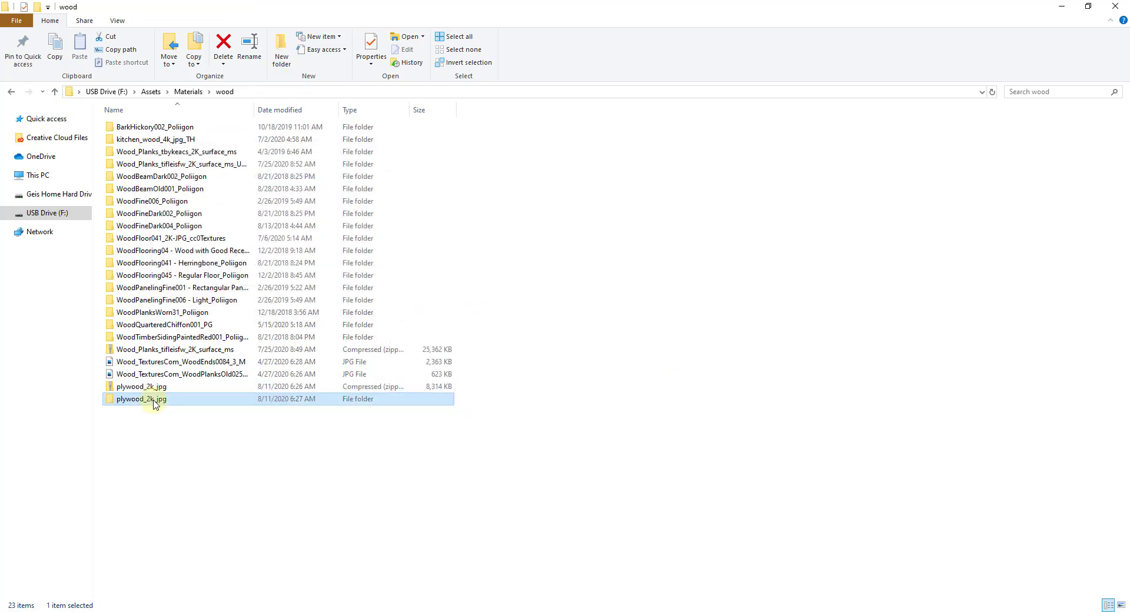
Show the plywood maps as extra large thumbnails and open the plywood_diff_2k image
right_click(301, 193)
mouse_move(326, 203)
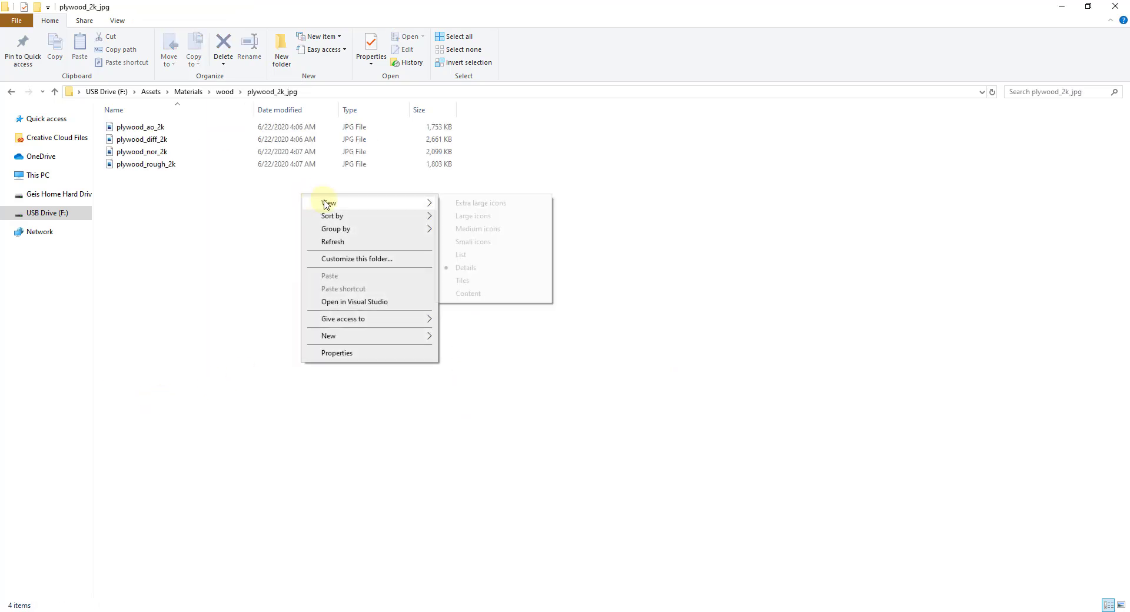
click(475, 216)
right_click(295, 215)
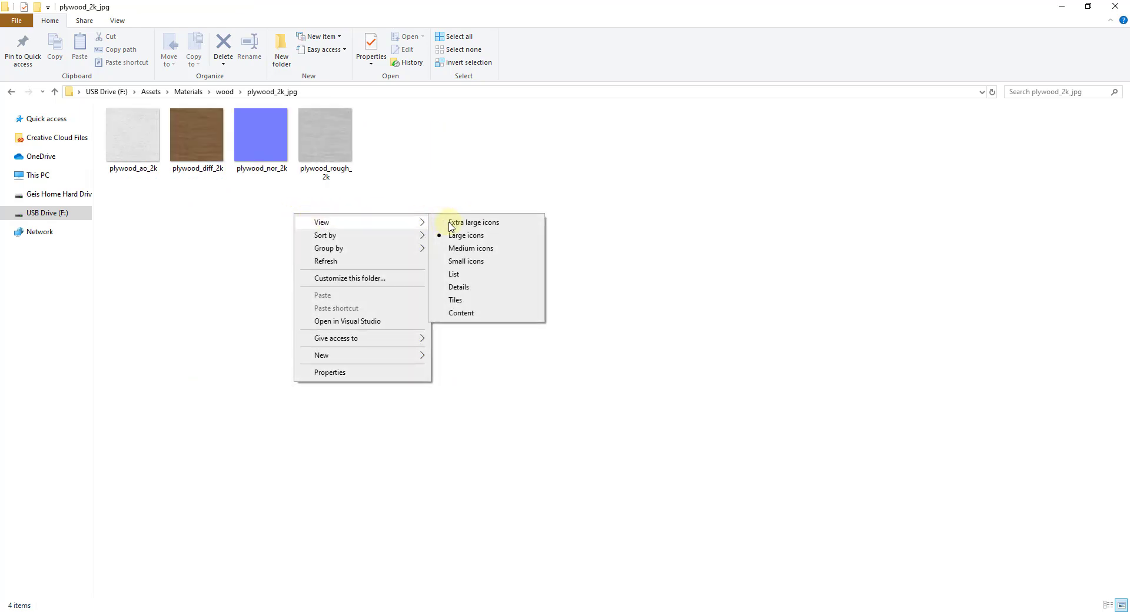
click(447, 222)
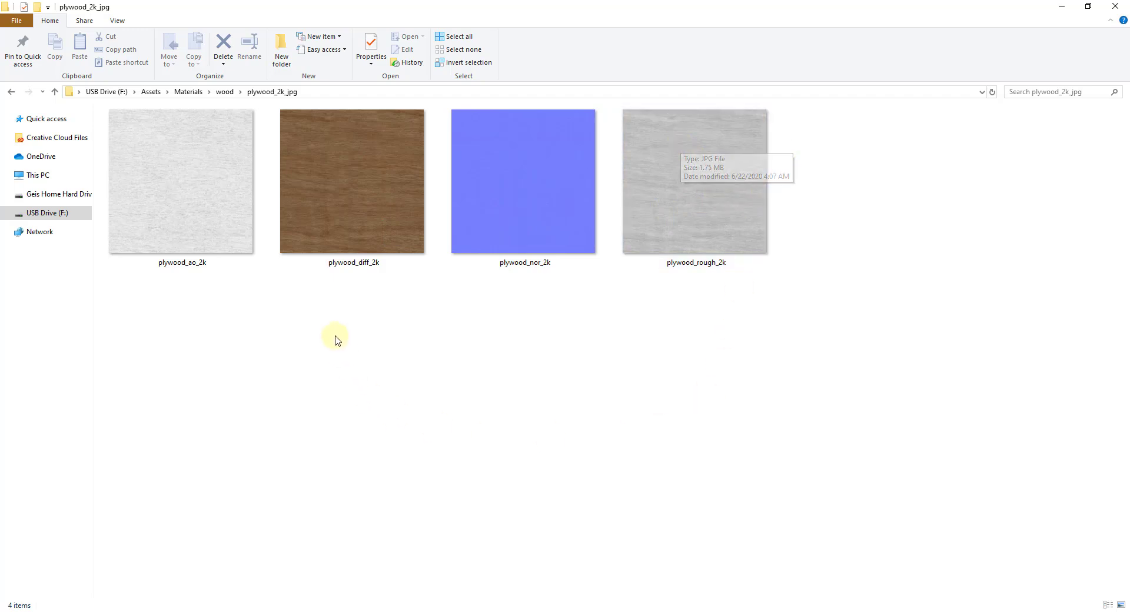
double_click(523, 265)
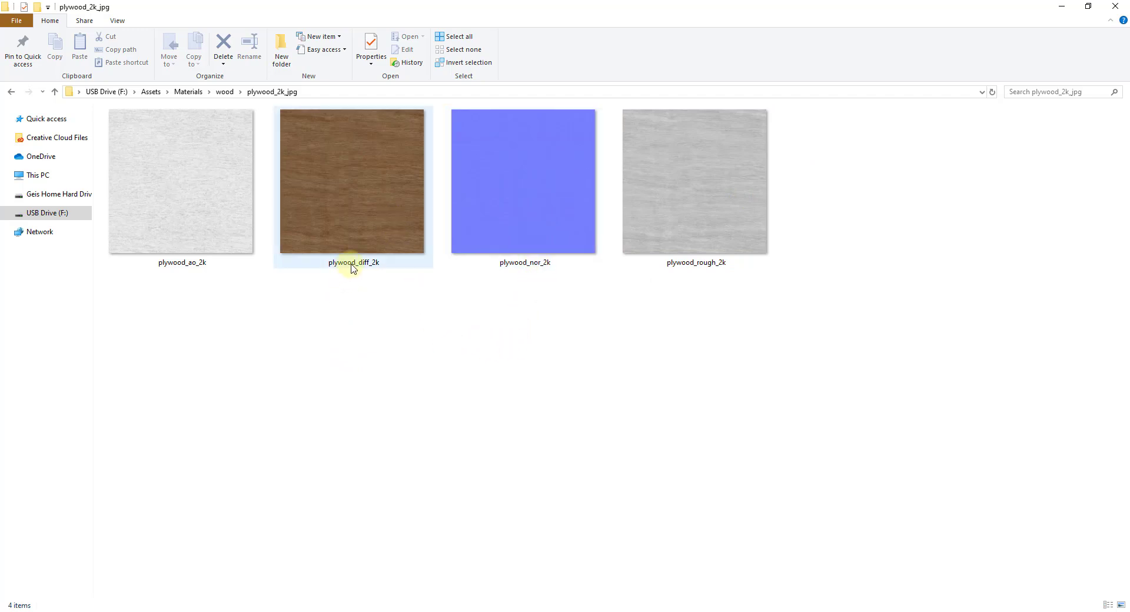
click(361, 181)
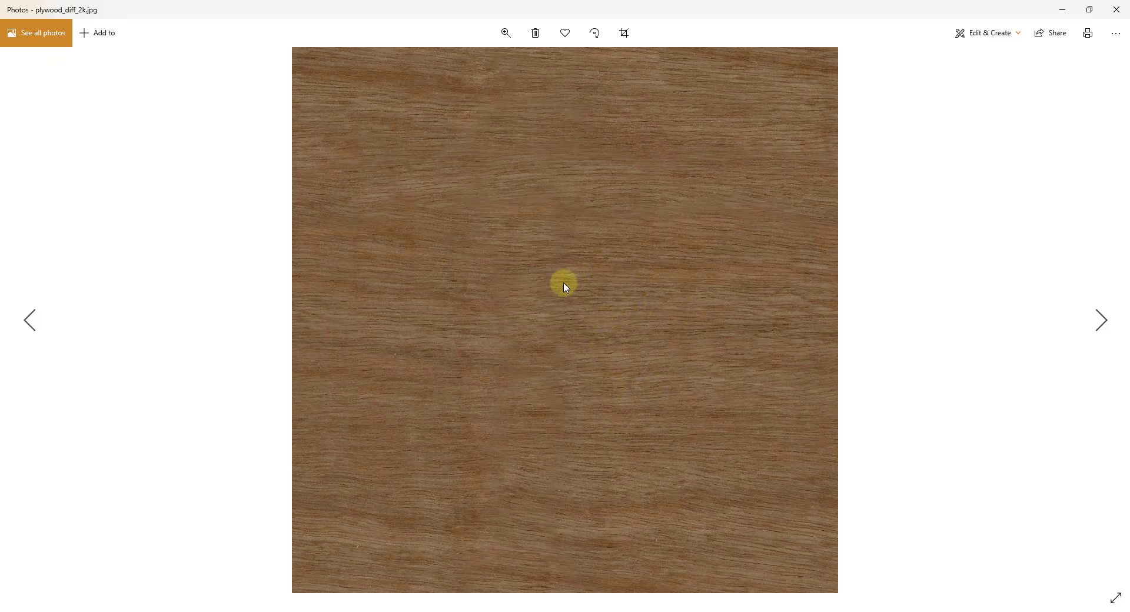
click(1112, 12)
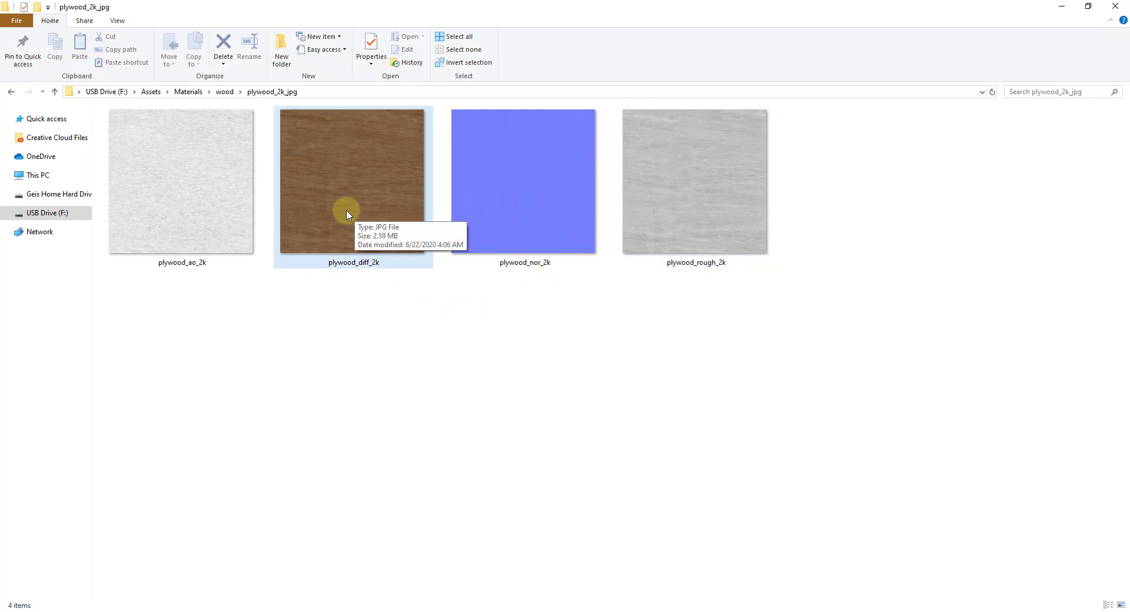
Collapse the Outliner and start a new material named Plywood Wood Texture with a texture image
click(486, 2)
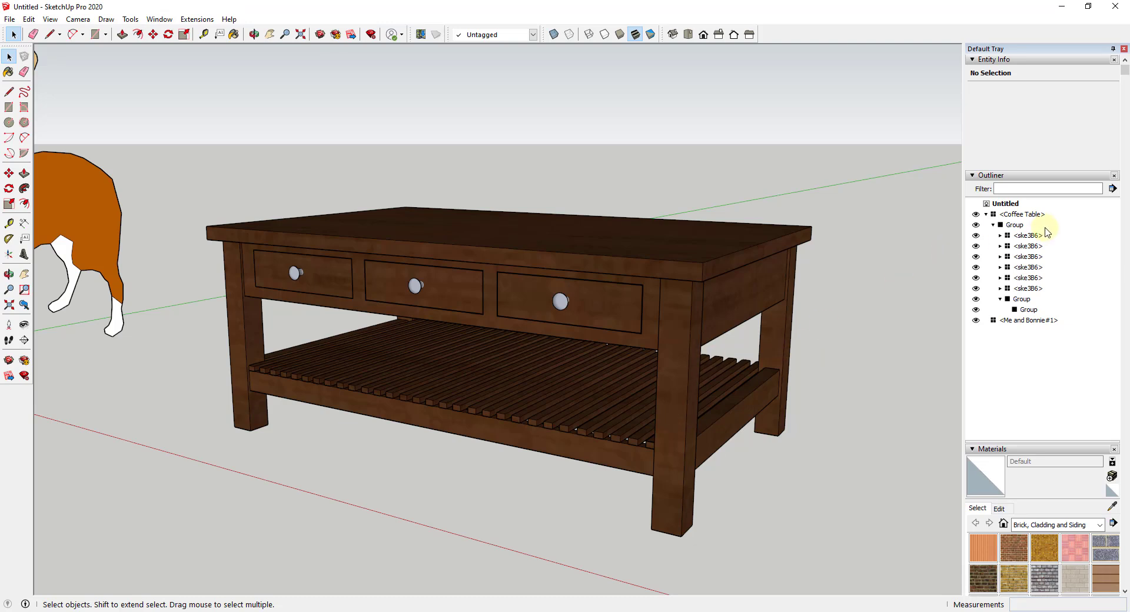
click(974, 175)
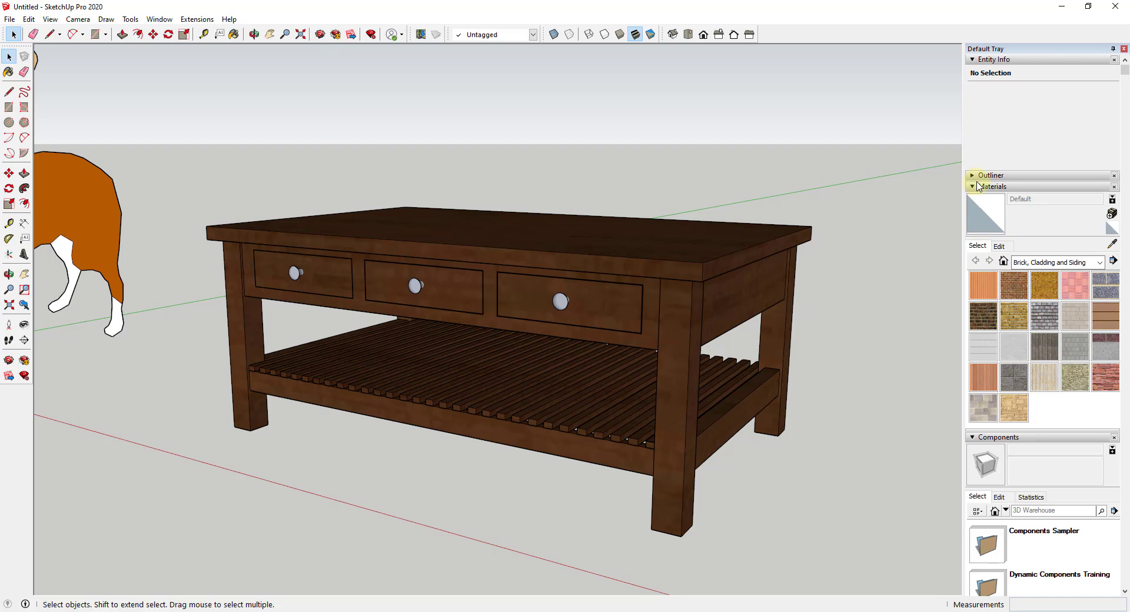
click(1112, 214)
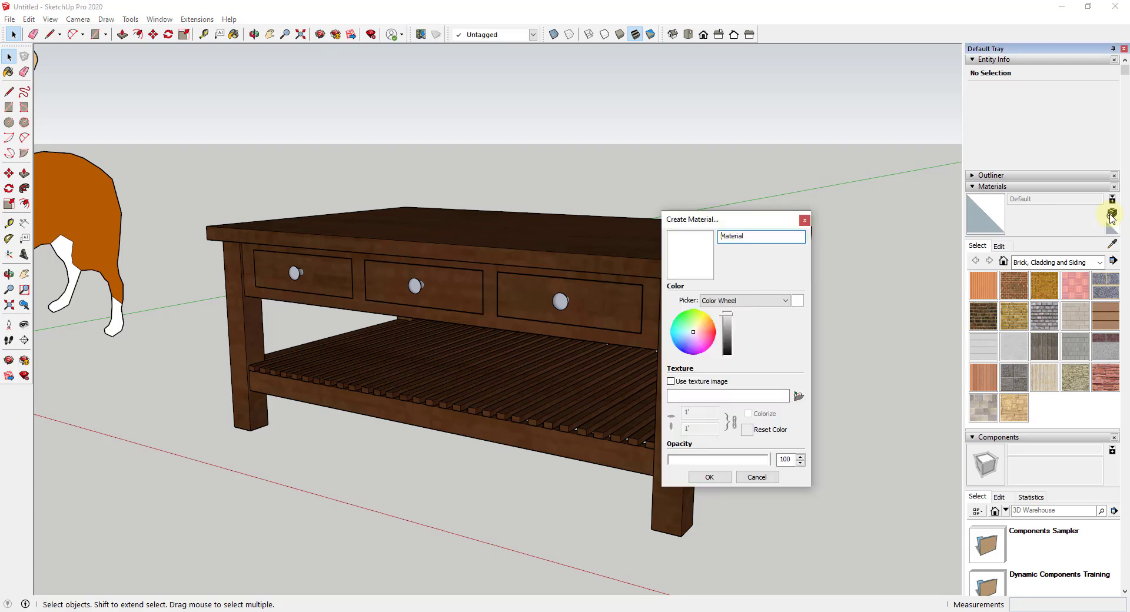
drag(761, 238, 553, 238)
text(Plywood Wood Texture)
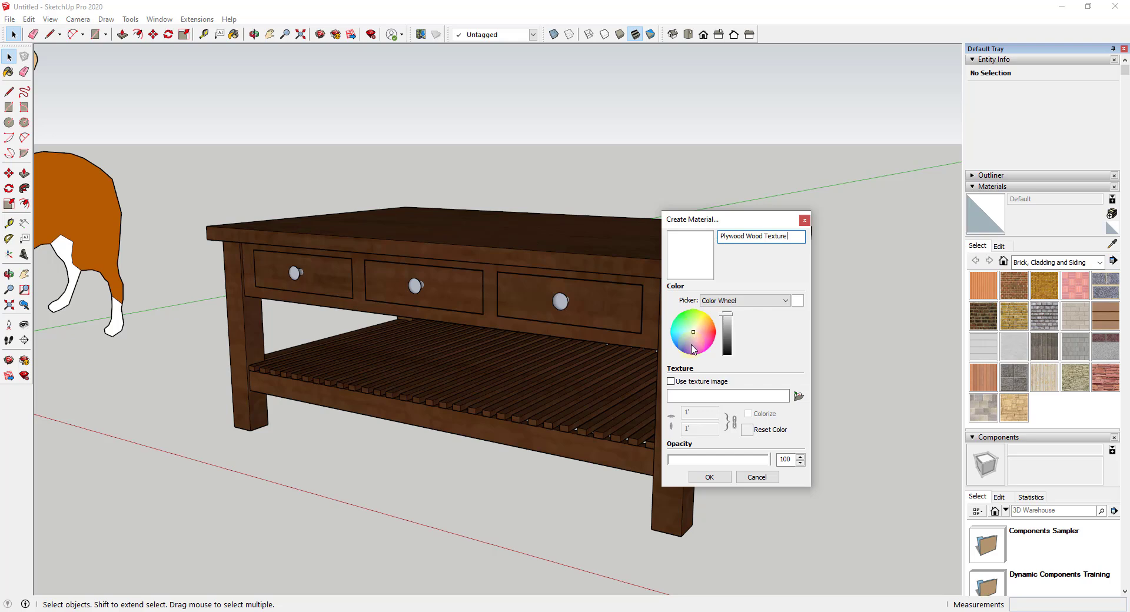
click(698, 383)
Load plywood_diff_2k.jpg from plywood_2k_jpg as the Plywood Wood Texture material's image
click(672, 382)
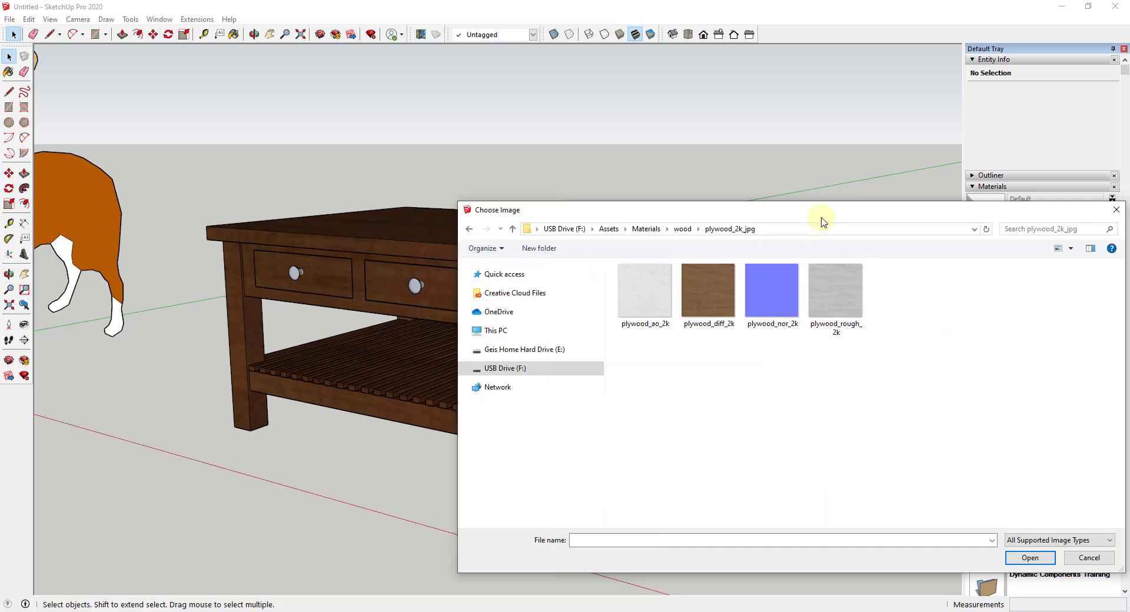
drag(824, 214, 793, 64)
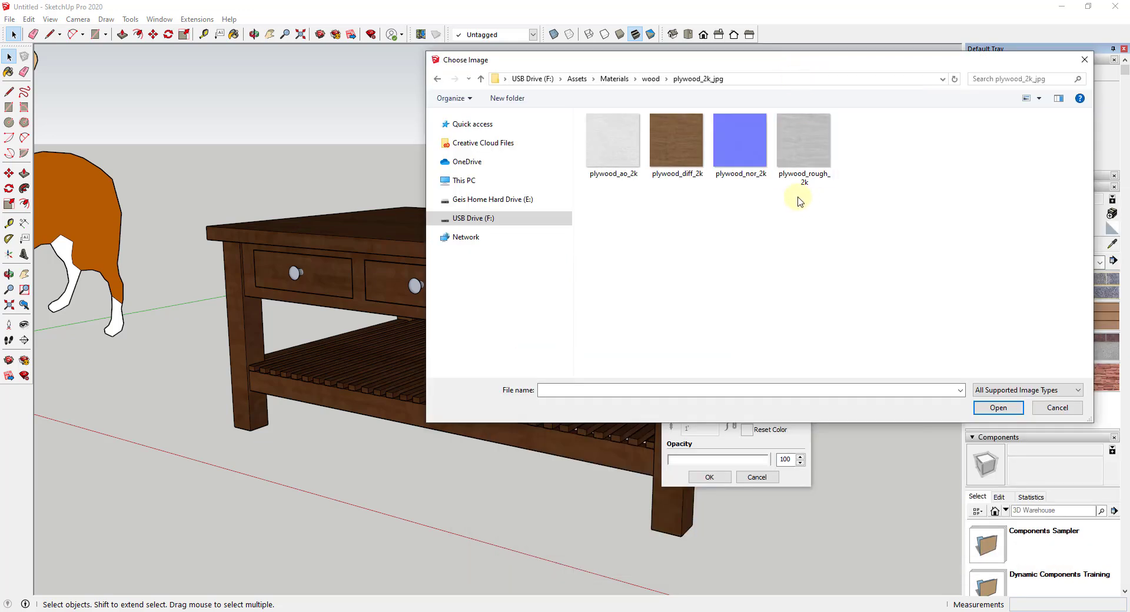
double_click(679, 166)
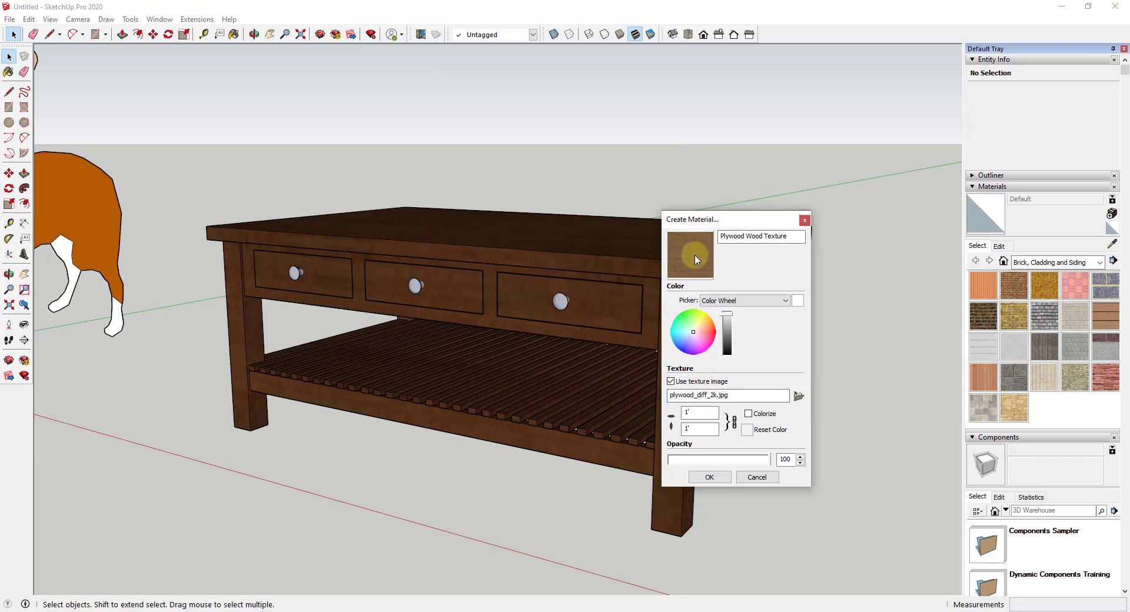
click(710, 478)
Confirm the Plywood Wood Texture material, then edit the coffee table component and try selecting a leg face
click(710, 478)
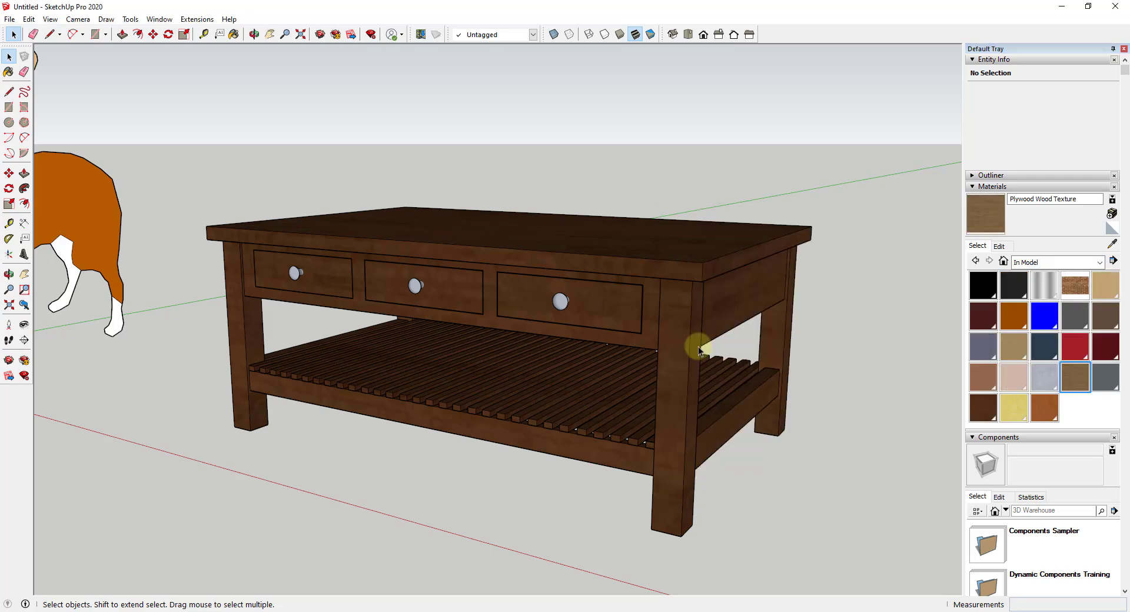
click(674, 286)
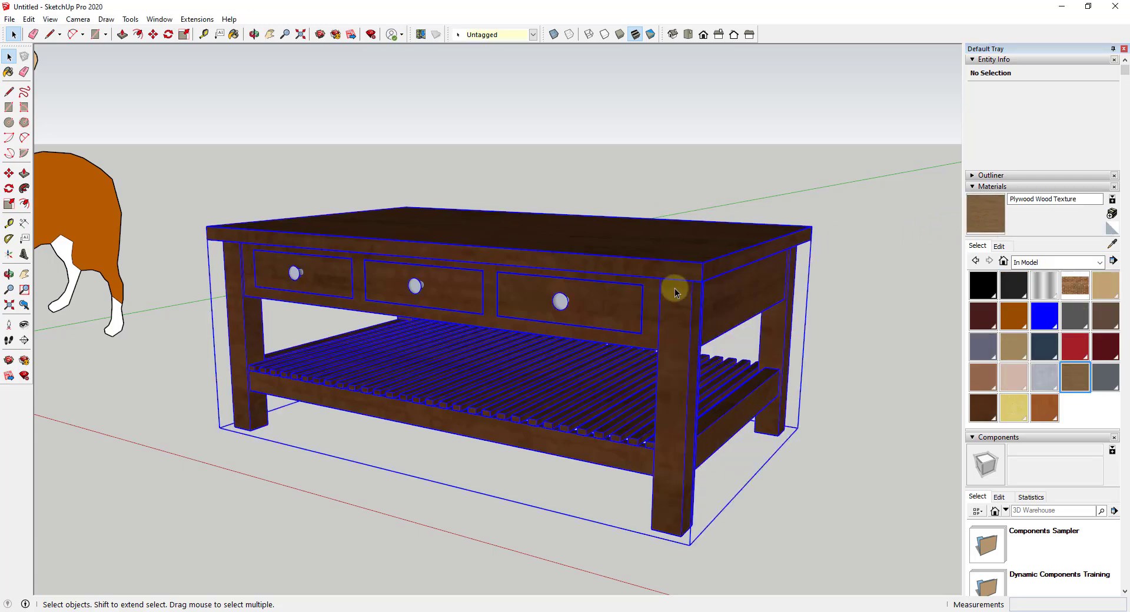
double_click(679, 324)
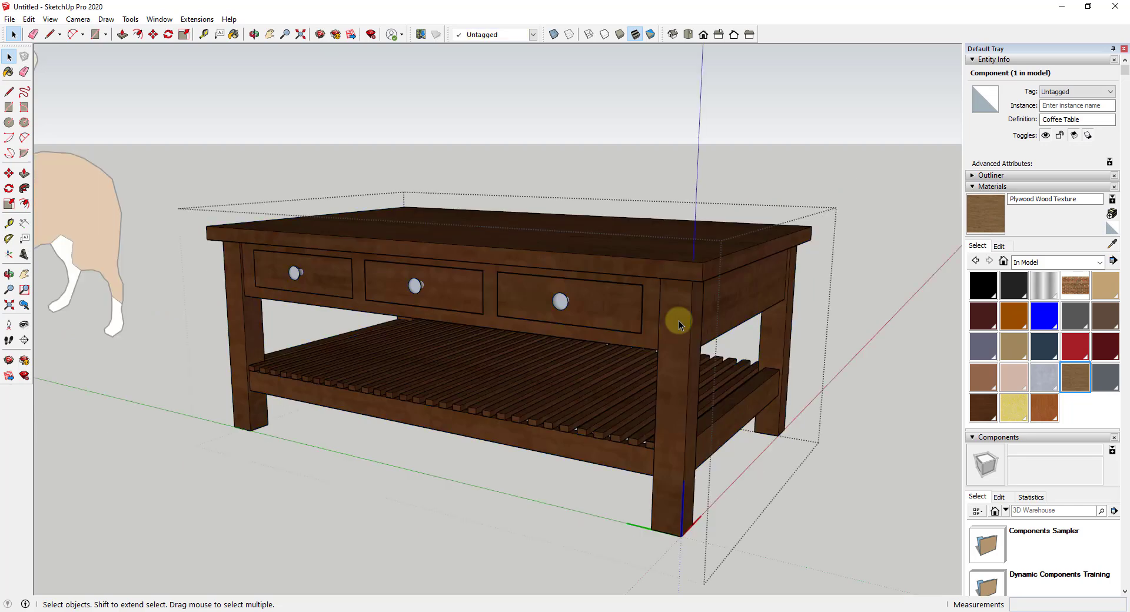
triple_click(679, 321)
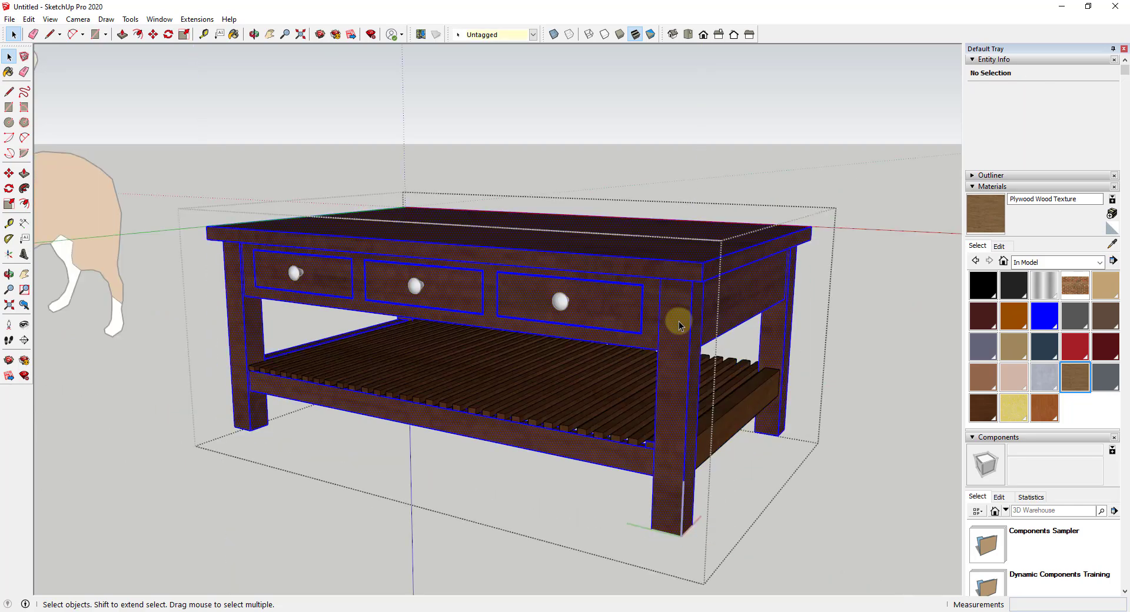
click(686, 323)
scroll(683, 318, up, 3)
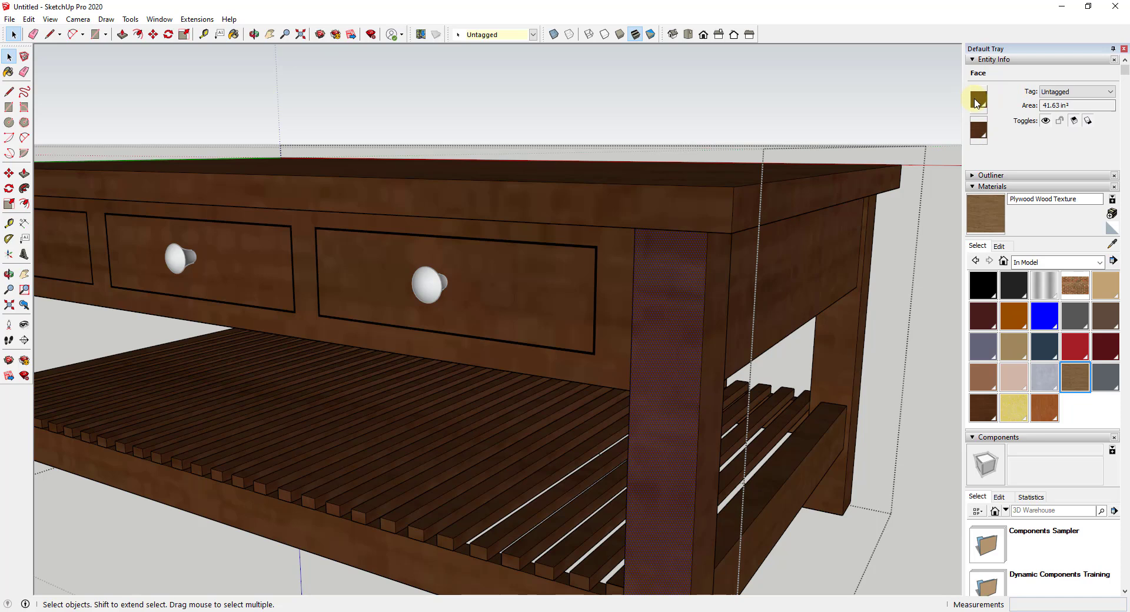
click(897, 247)
click(897, 247)
scroll(824, 191, down, 5)
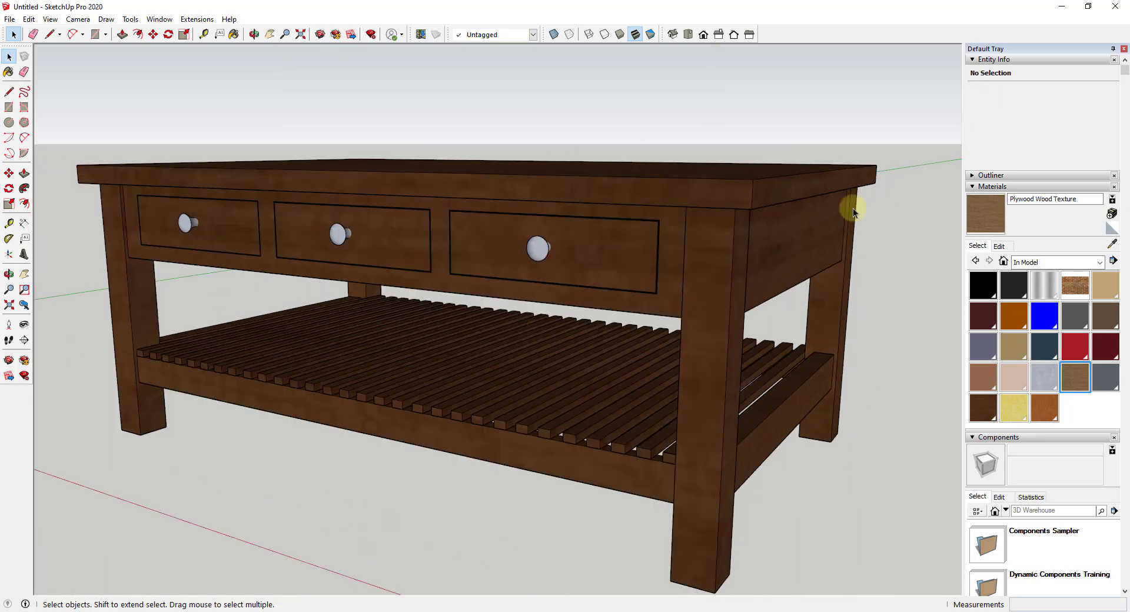
Re-enter the coffee table component and select its front leg face
click(669, 290)
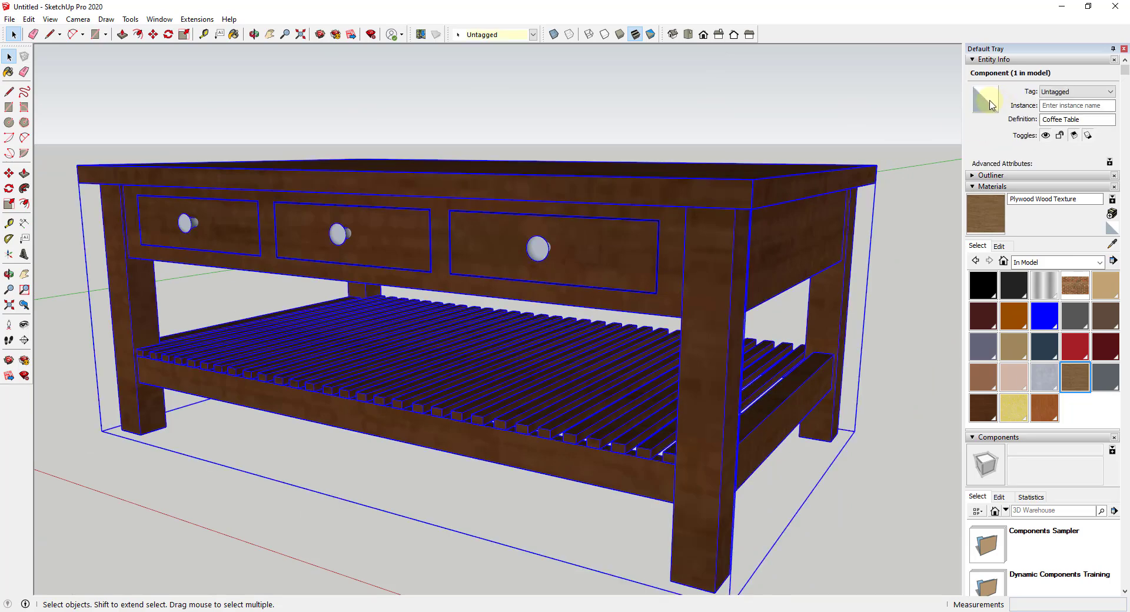
double_click(729, 265)
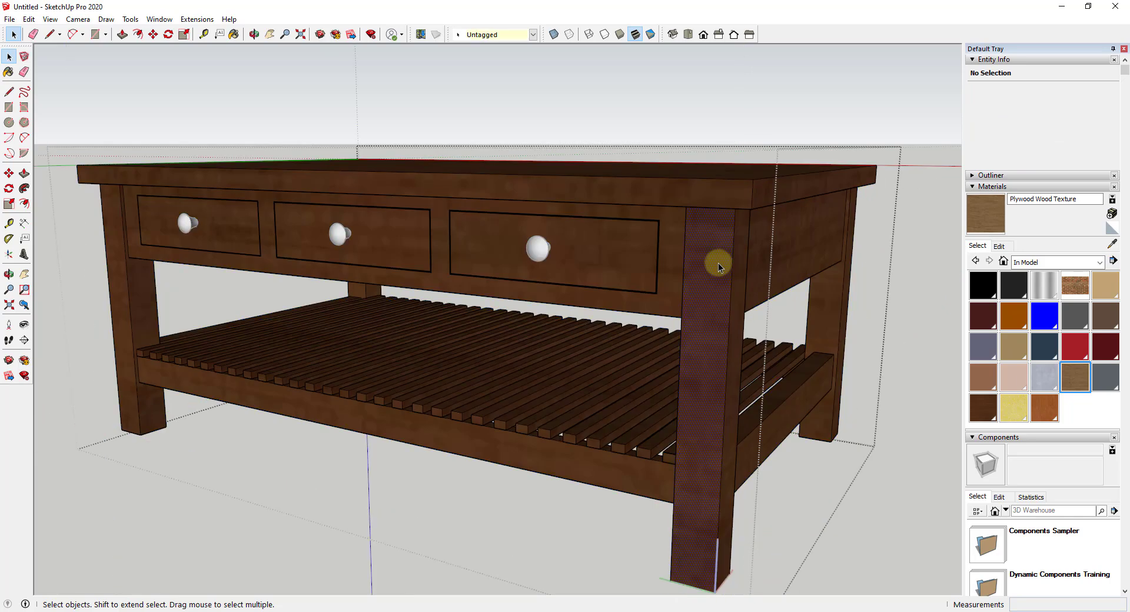
click(671, 255)
click(667, 259)
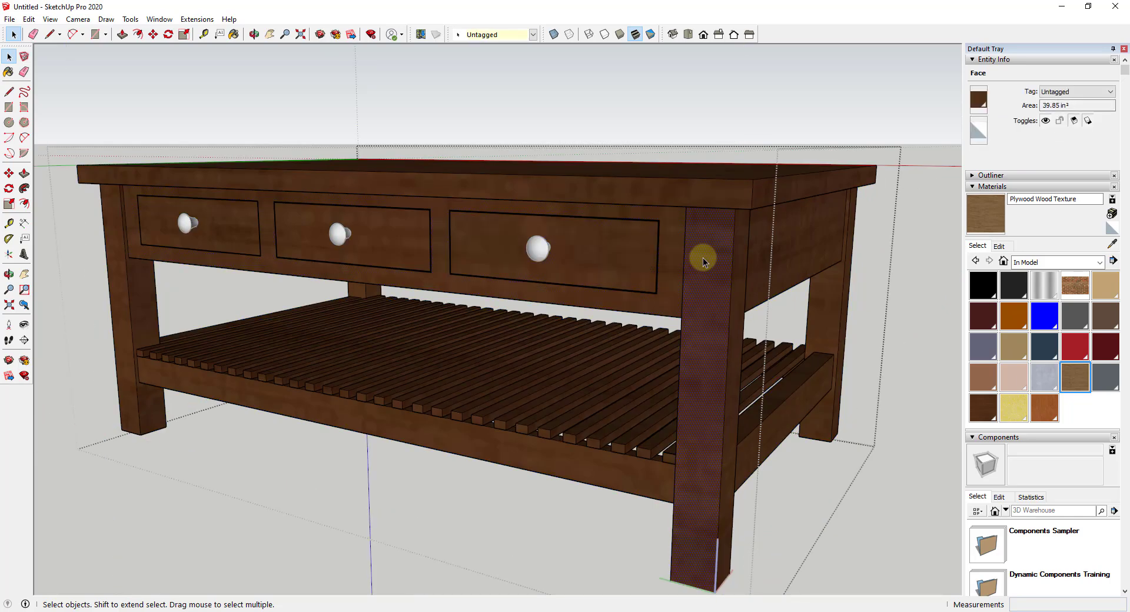
click(723, 252)
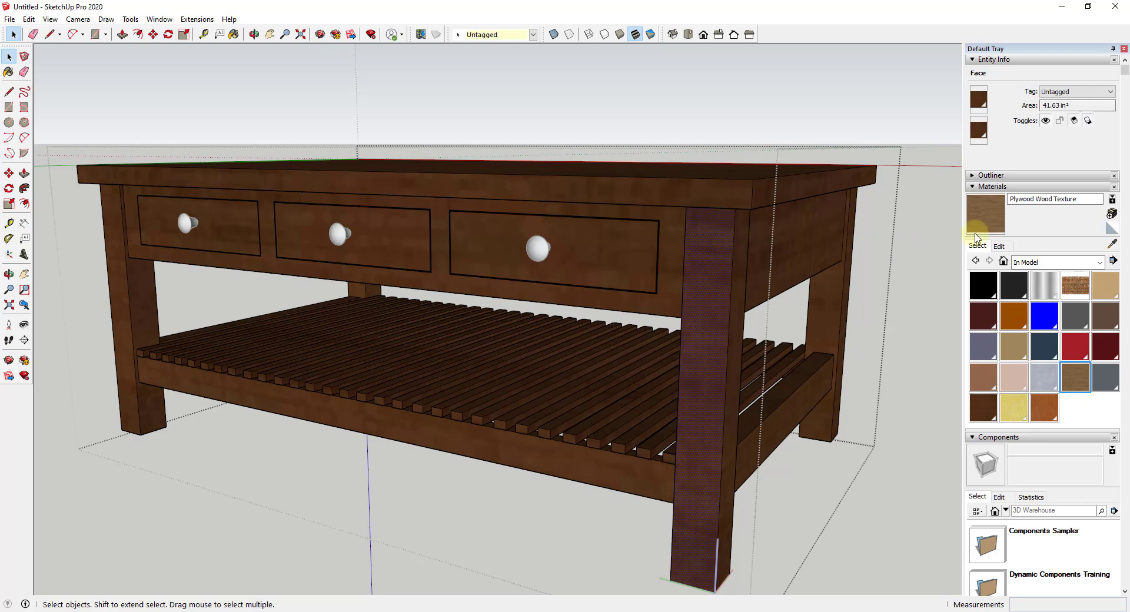
Paint the front leg face with Plywood Wood Texture
click(994, 216)
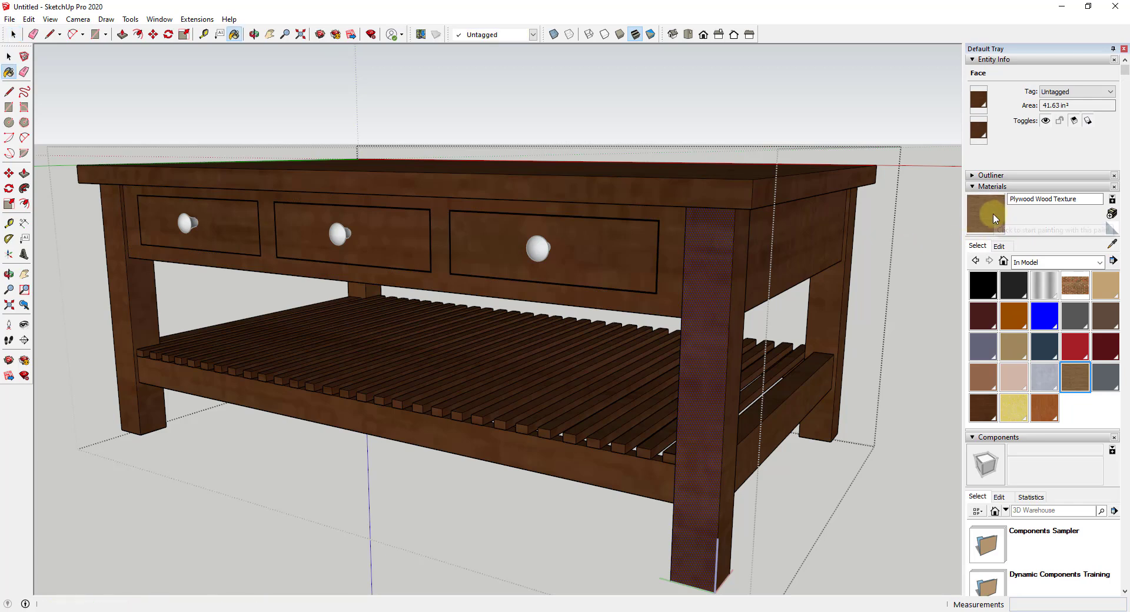
click(714, 254)
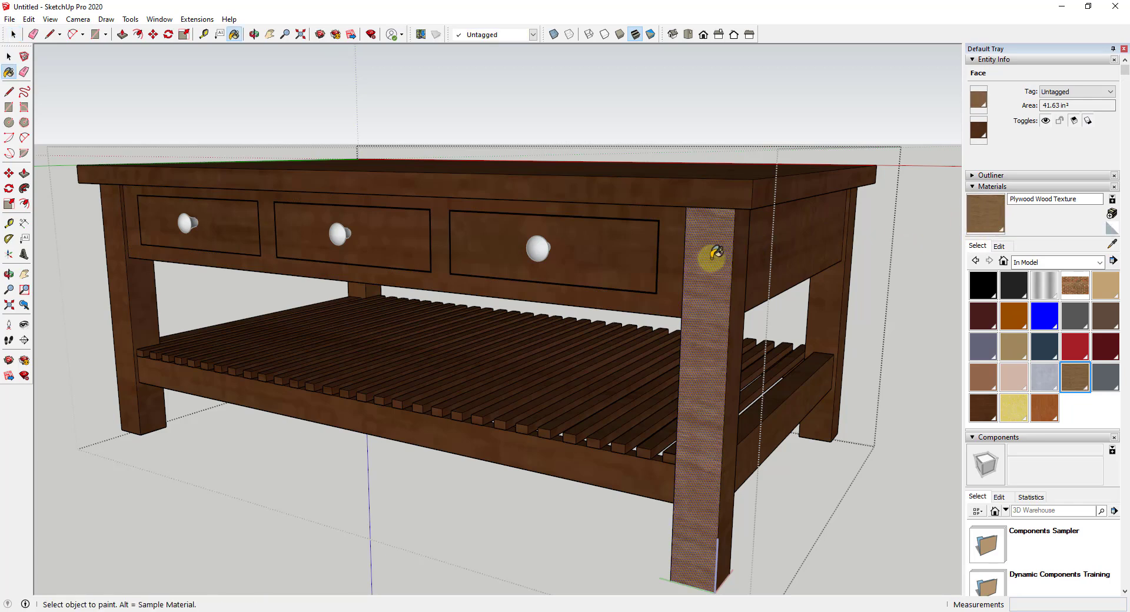
scroll(714, 298, up, 5)
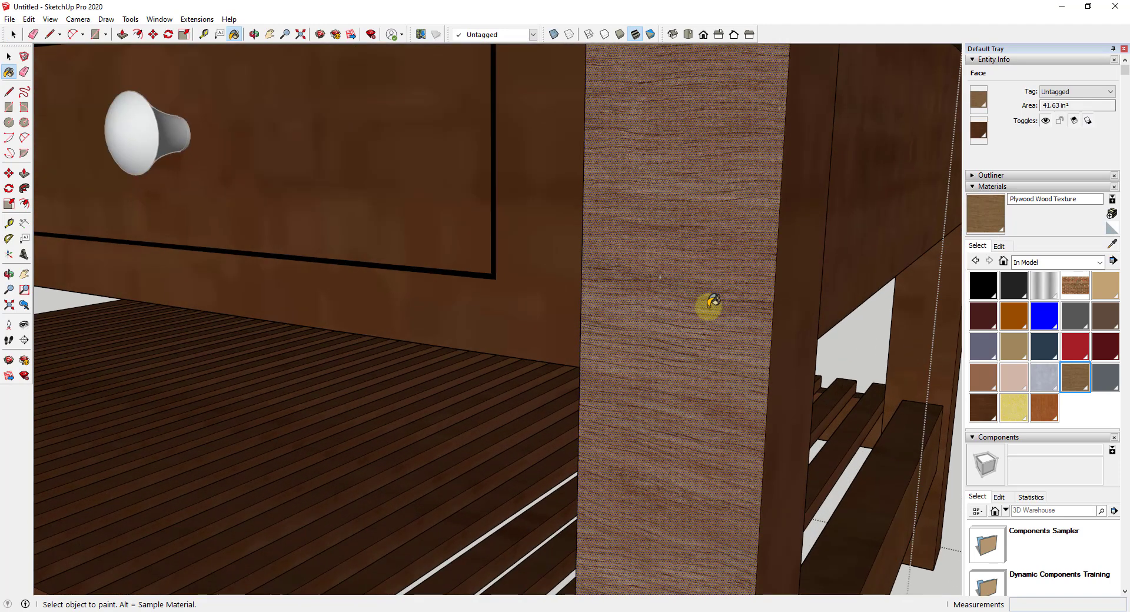
scroll(713, 301, down, 6)
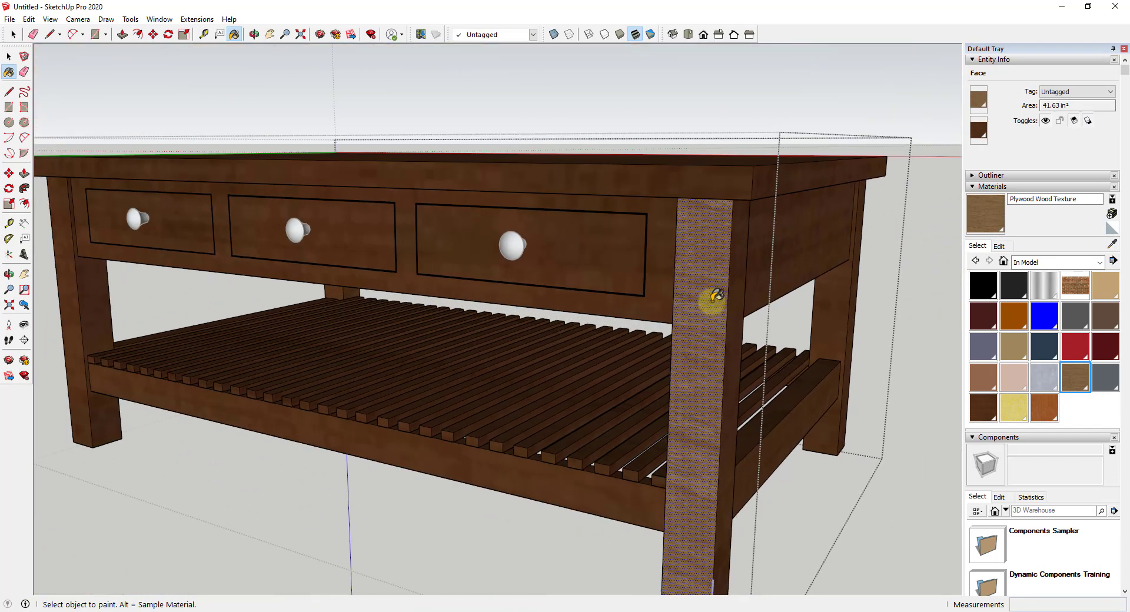
mouse_move(723, 289)
middle_down()
mouse_move(661, 282)
mouse_move(711, 256)
mouse_move(654, 255)
mouse_move(686, 251)
middle_up()
Paint the front apron and the right, middle and left drawer fronts with the lighter wood
click(675, 253)
click(633, 254)
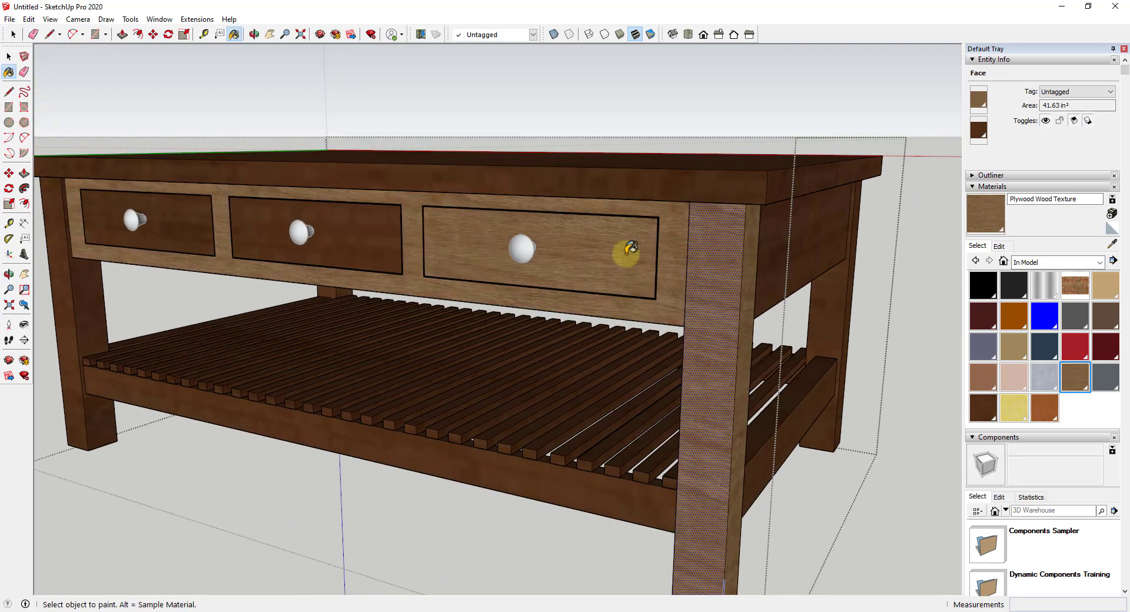
click(342, 232)
click(177, 206)
mouse_move(635, 292)
middle_down()
mouse_move(533, 277)
mouse_move(607, 283)
middle_up()
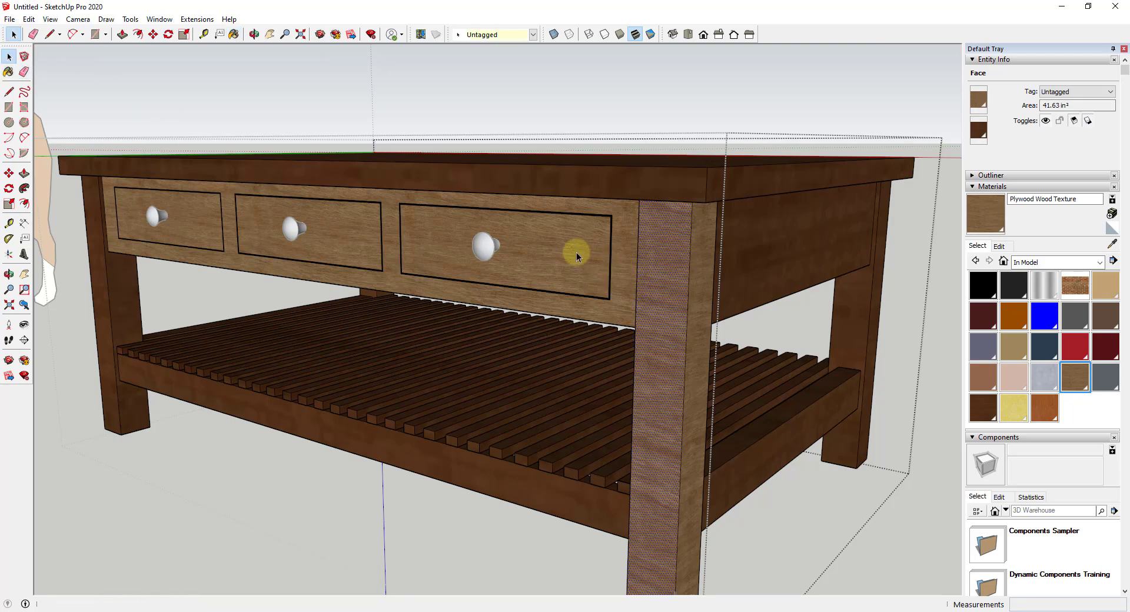
key(space)
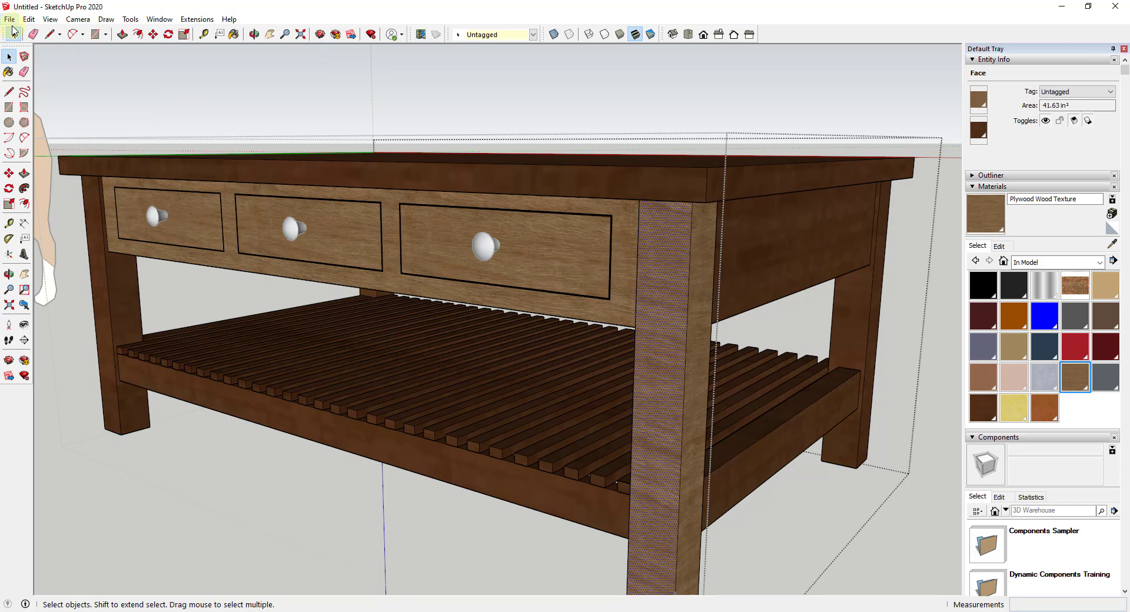
Select all the connected table geometry and paint it with Plywood Wood Texture
triple_click(669, 268)
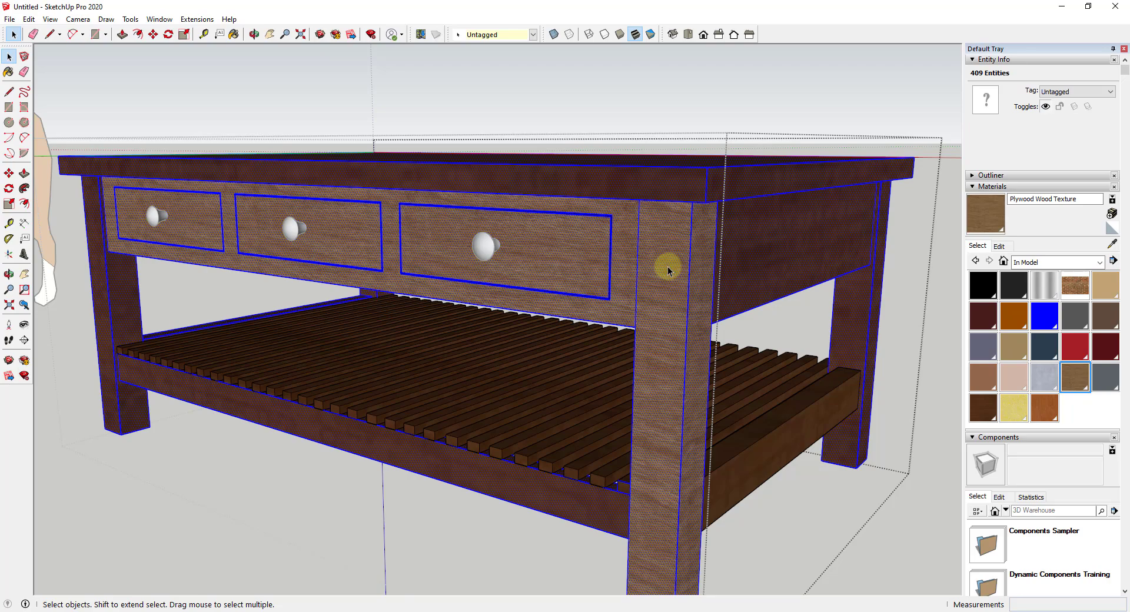
scroll(812, 250, down, 4)
middle_drag(813, 249, 884, 239)
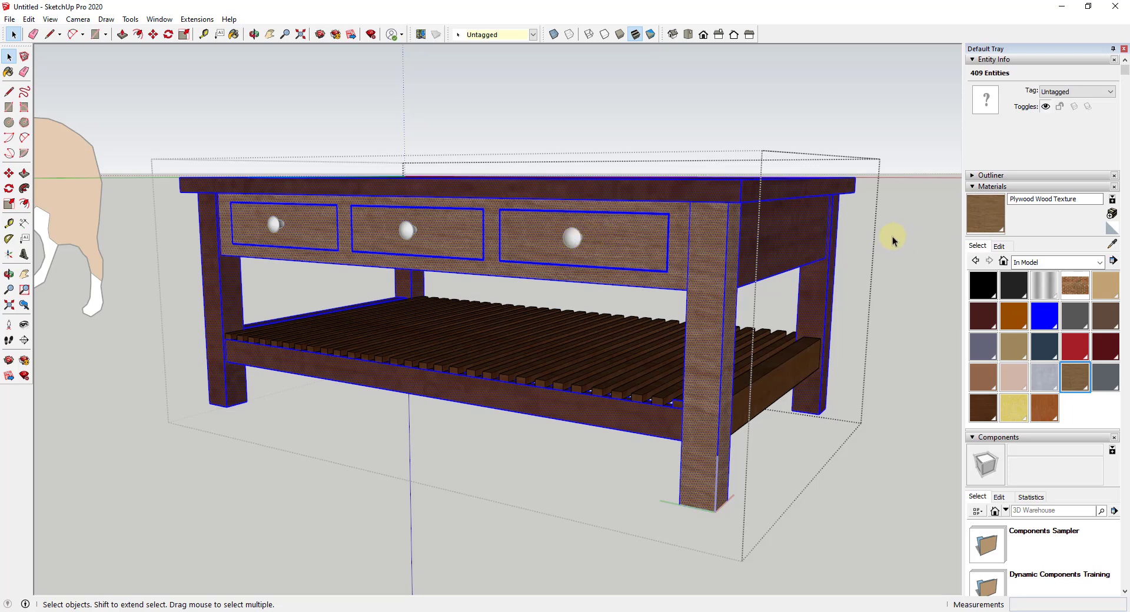
click(988, 217)
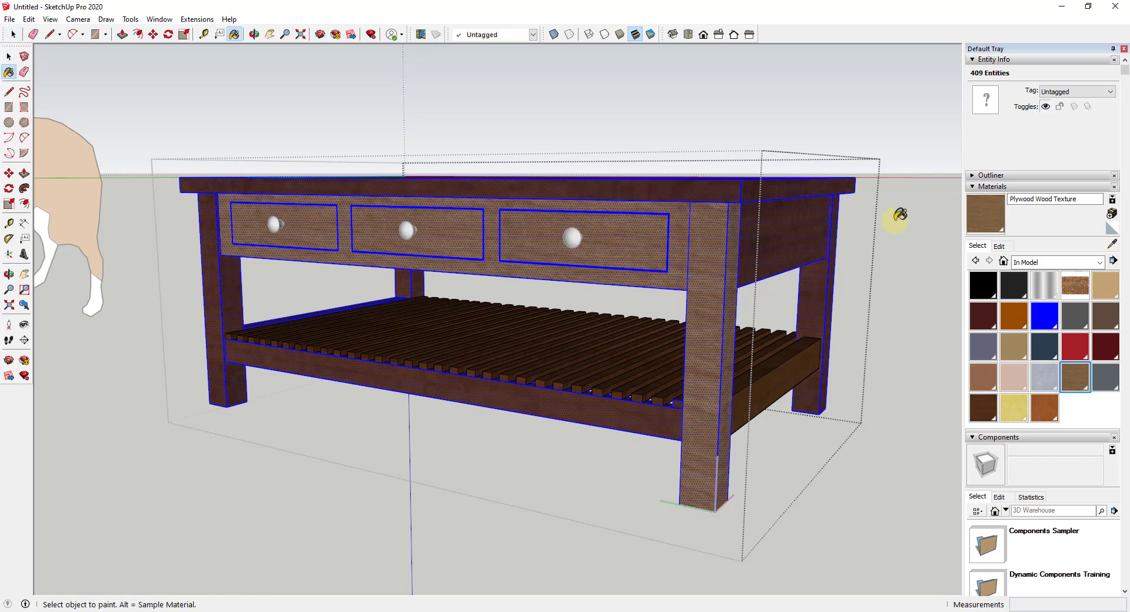
click(789, 232)
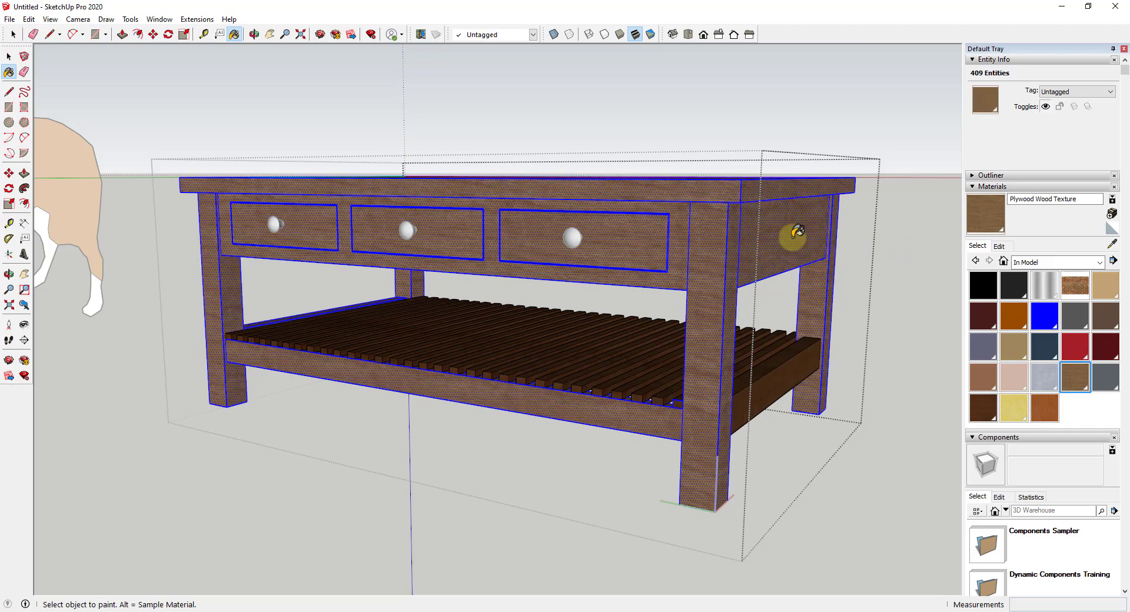
mouse_move(833, 252)
middle_down()
mouse_move(159, 248)
mouse_move(582, 332)
mouse_move(748, 391)
mouse_move(807, 328)
mouse_move(823, 277)
middle_up()
key(space)
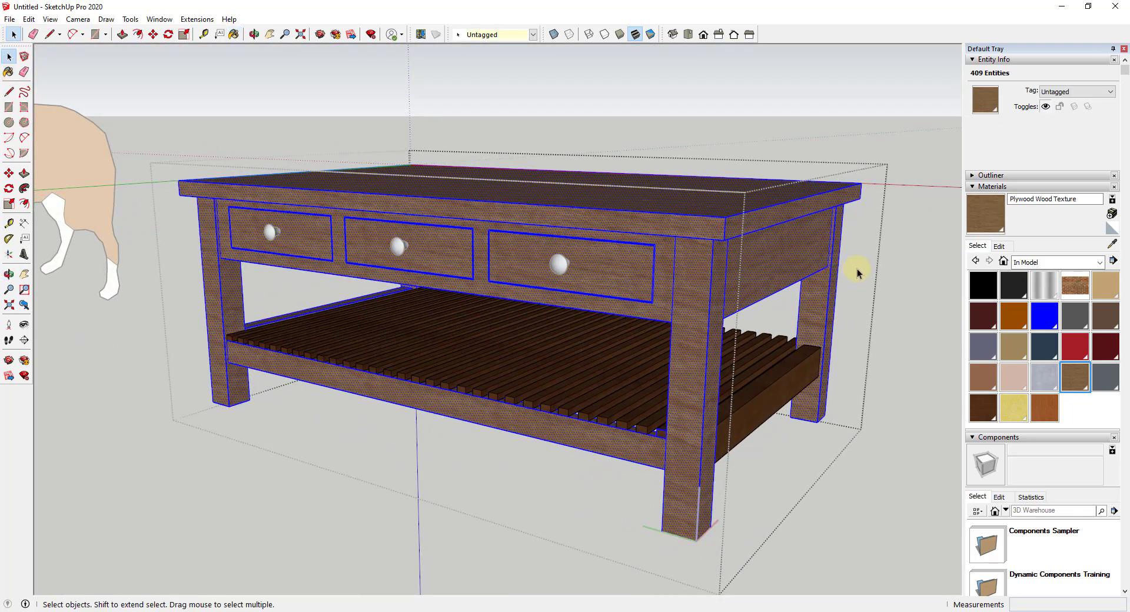
Select the side rail beam and paint it with the same plywood texture
click(762, 406)
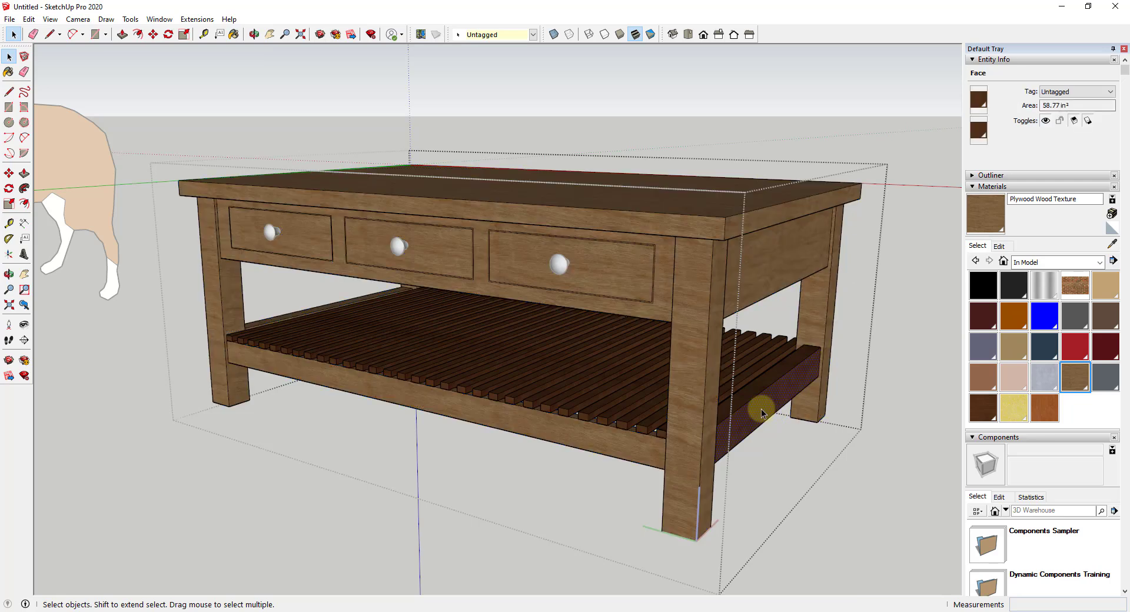
double_click(761, 411)
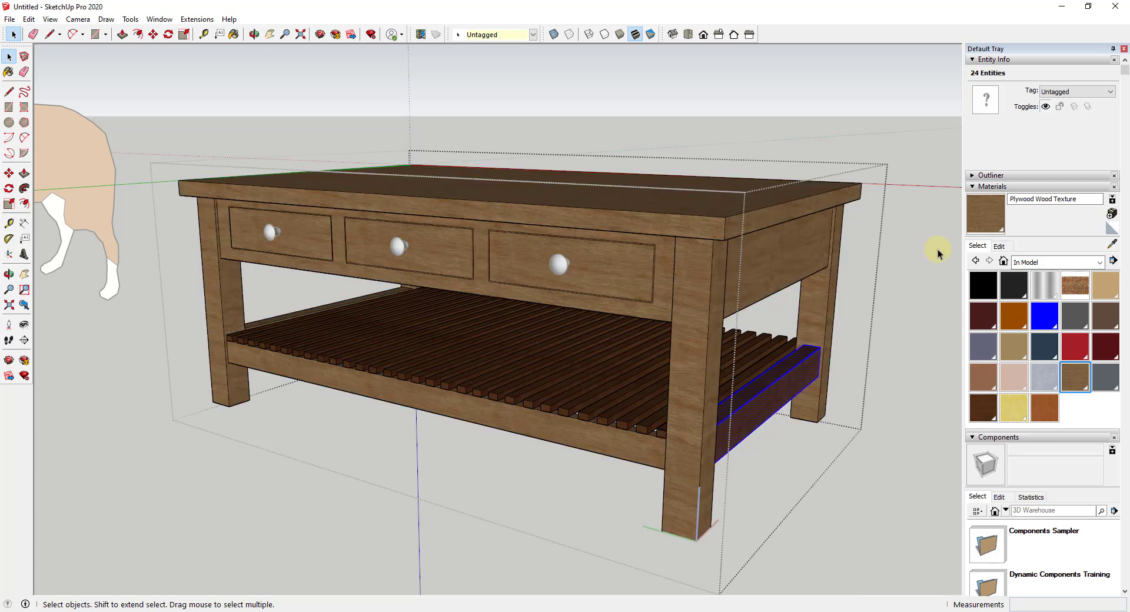
click(986, 213)
click(758, 411)
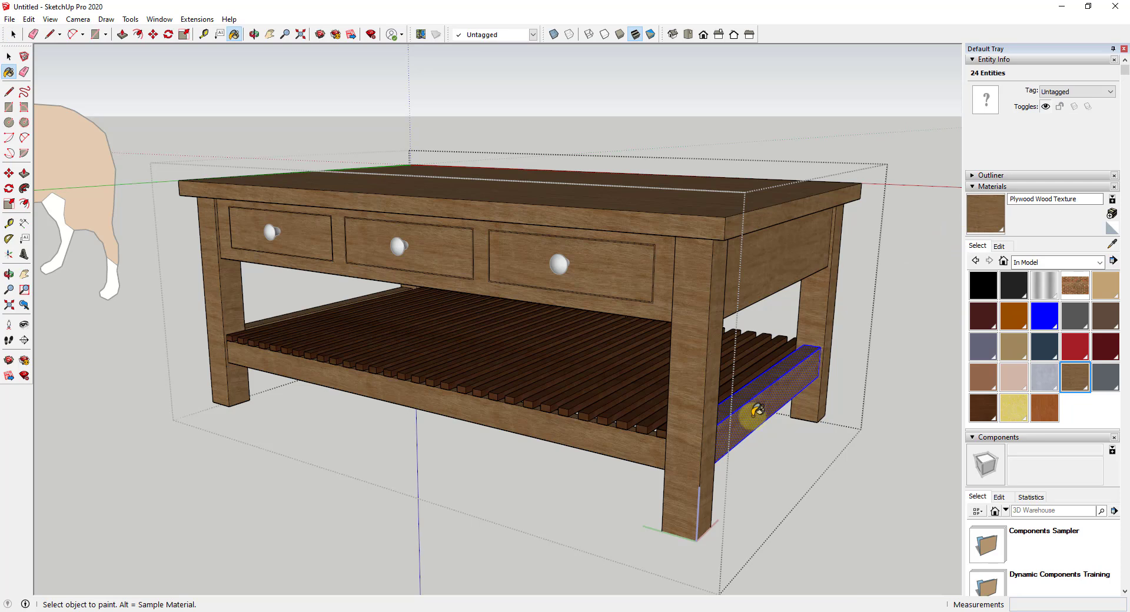
key(space)
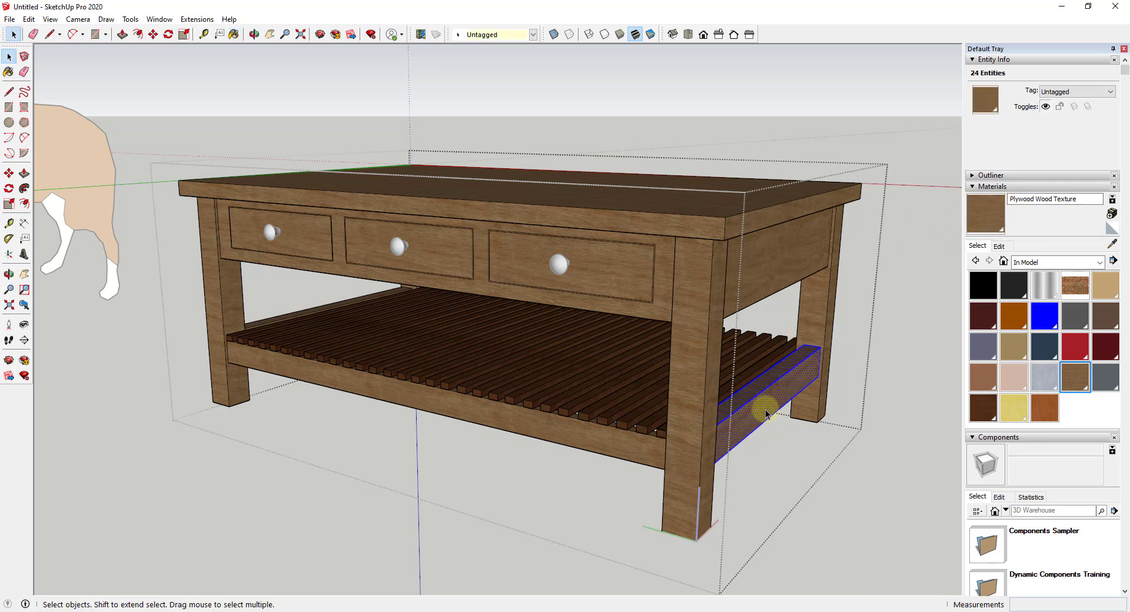
middle_drag(631, 378, 660, 357)
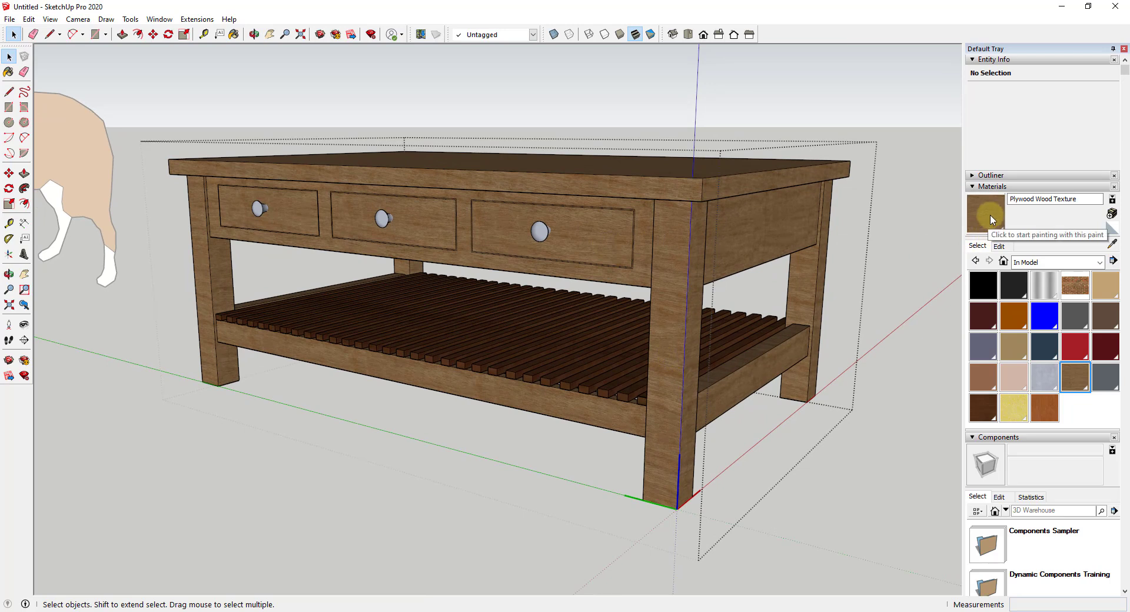
In the plywood material's Edit settings, enter 2' as the texture width
click(1000, 247)
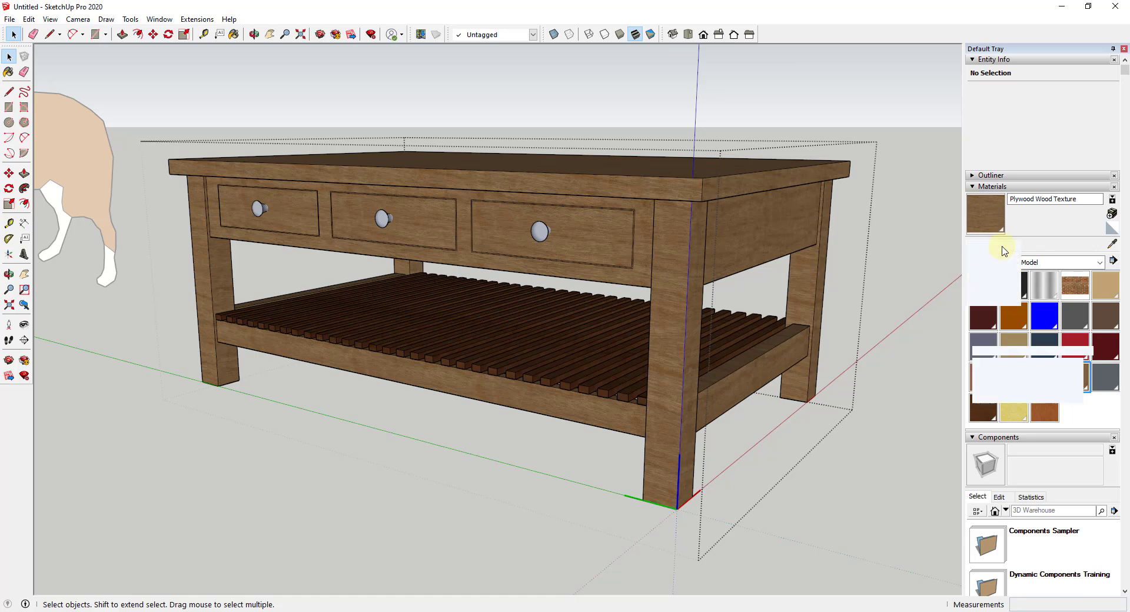
click(1006, 380)
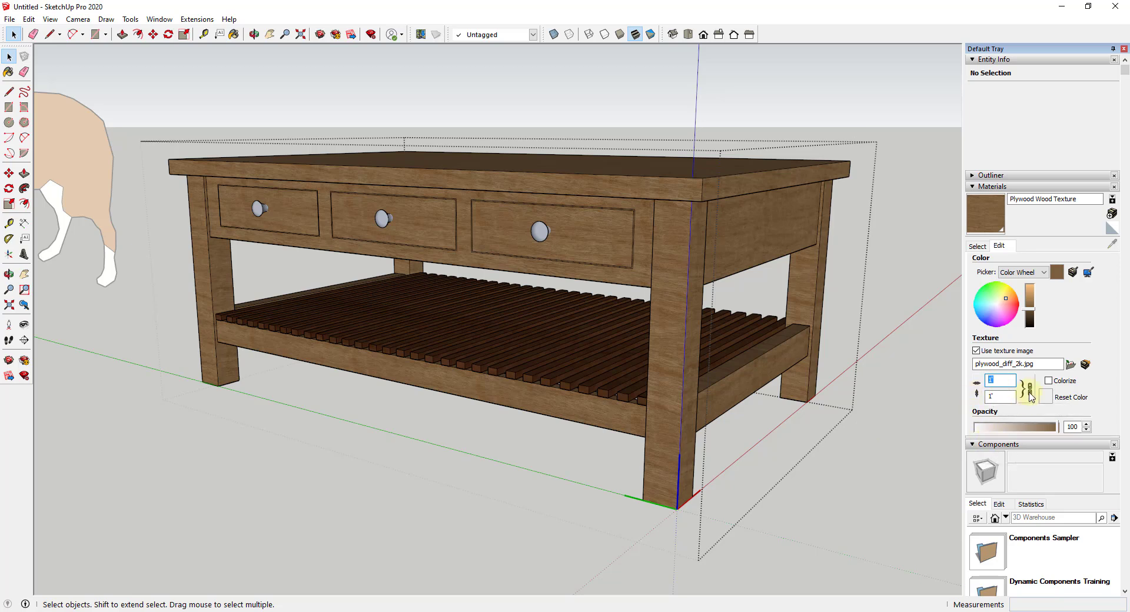
text(2)
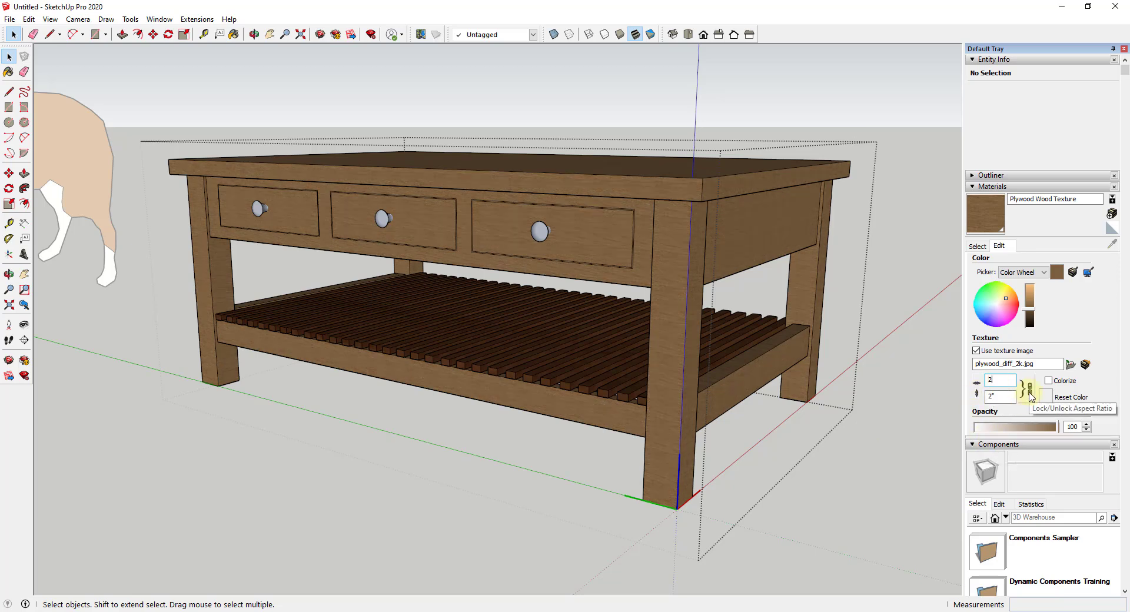
text(')
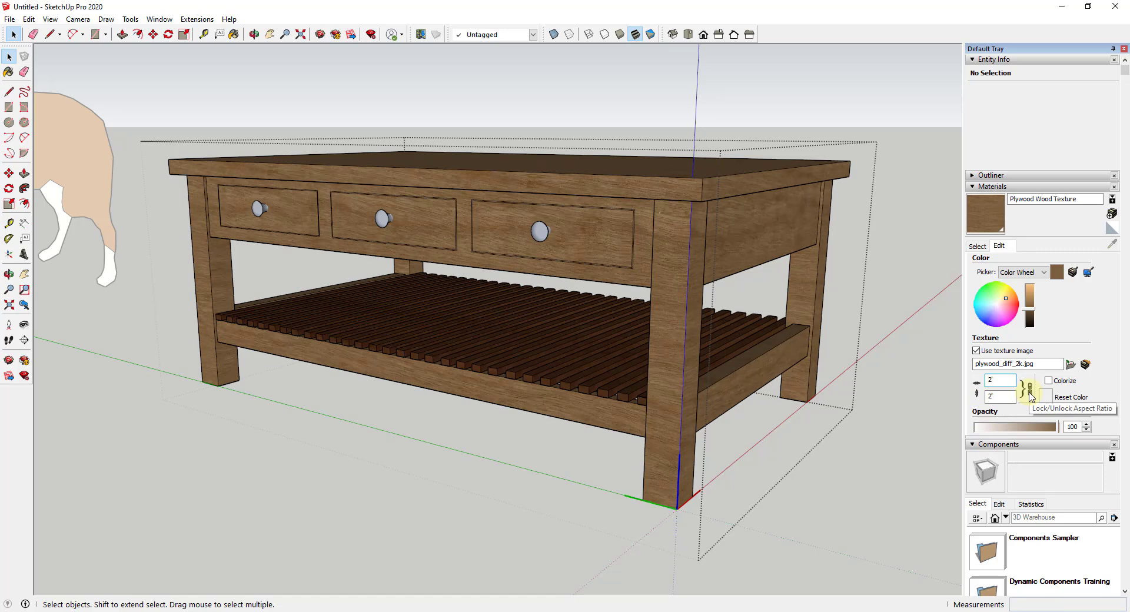
scroll(668, 246, up, 6)
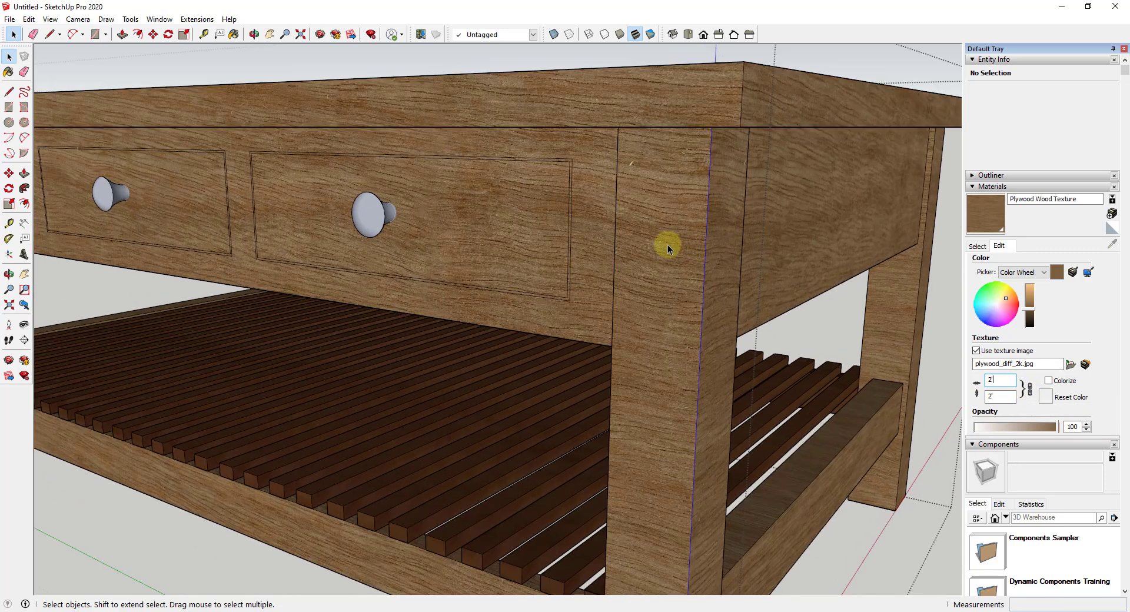
scroll(660, 247, up, 2)
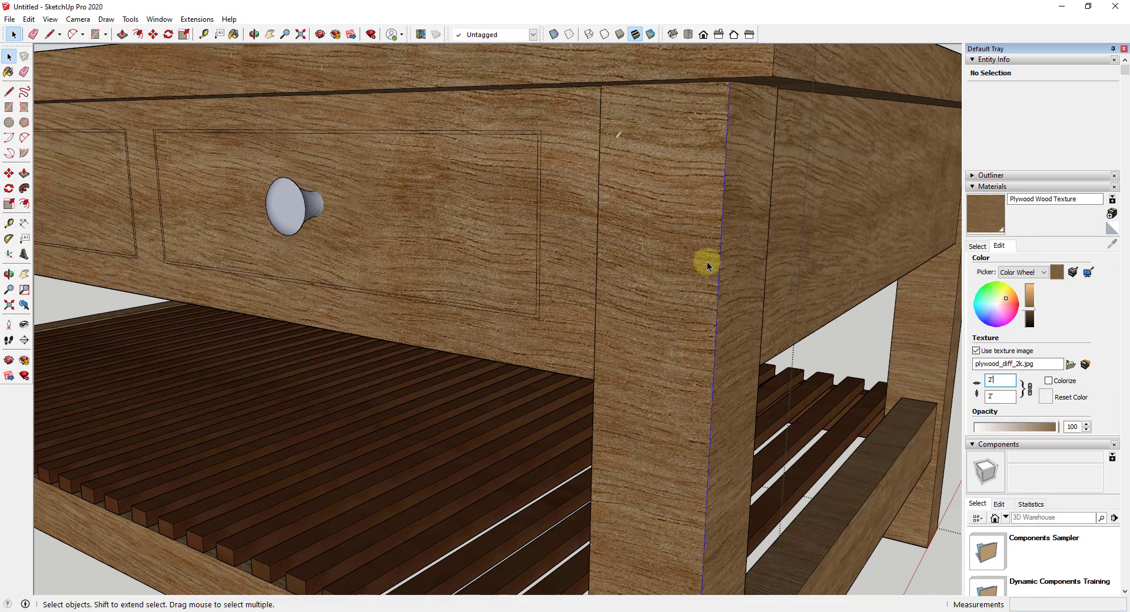
scroll(687, 298, down, 5)
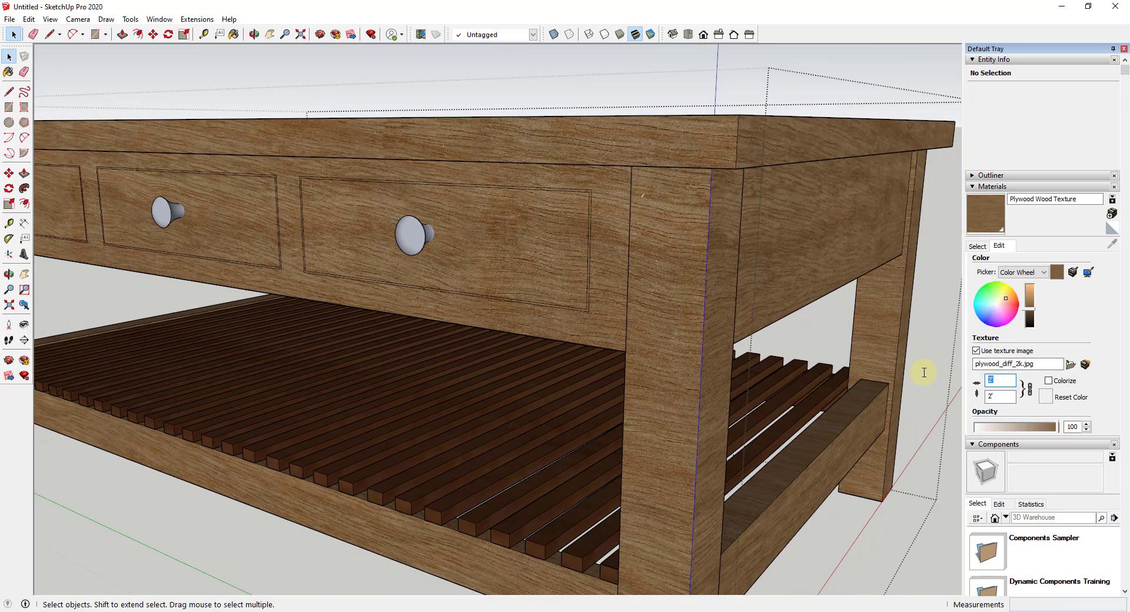
key(Return)
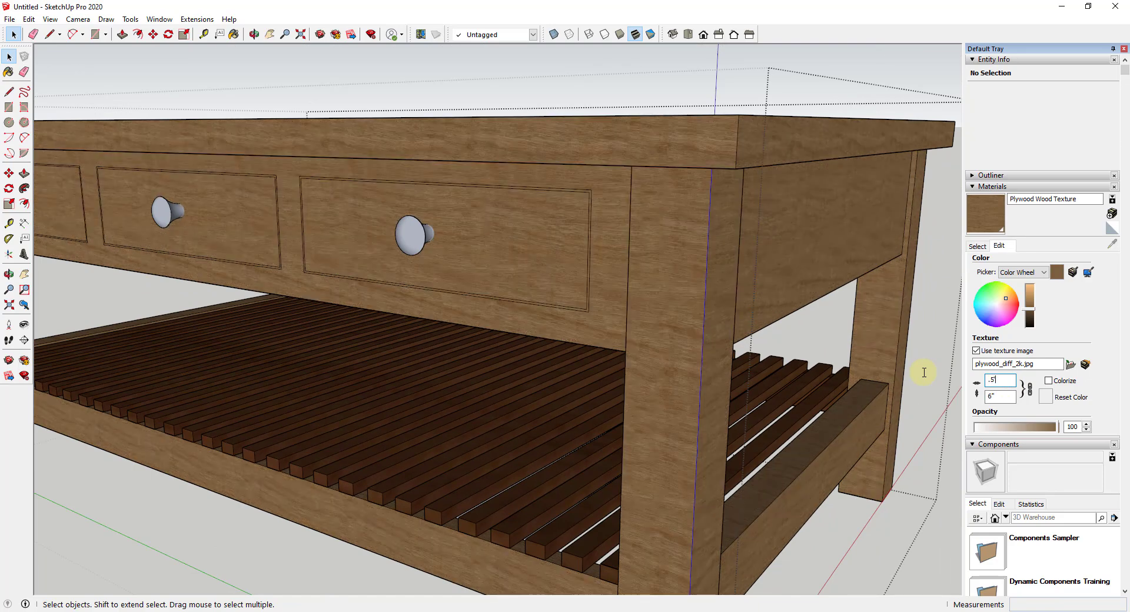
key(Tab)
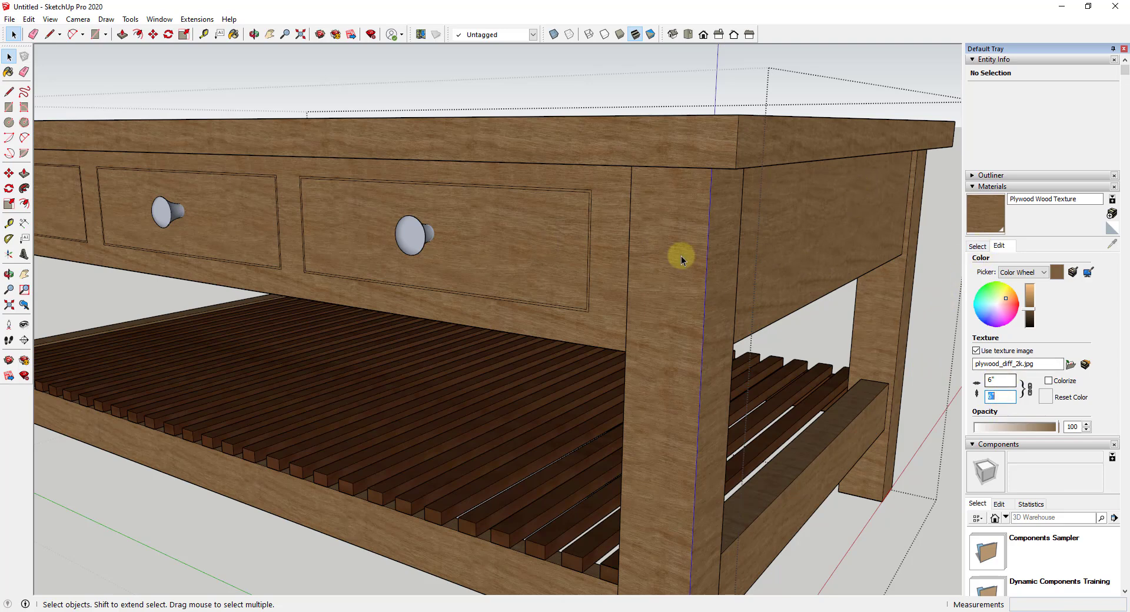
Re-enter 2' in the texture width to apply it, then select the table group
scroll(620, 216, down, 3)
scroll(659, 220, down, 2)
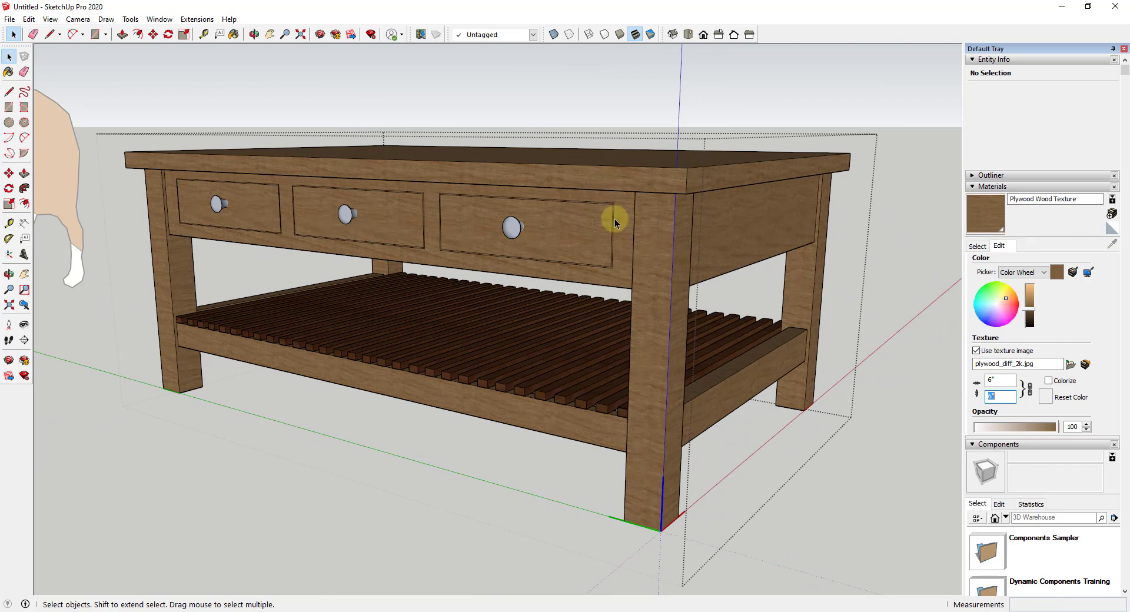
click(1010, 381)
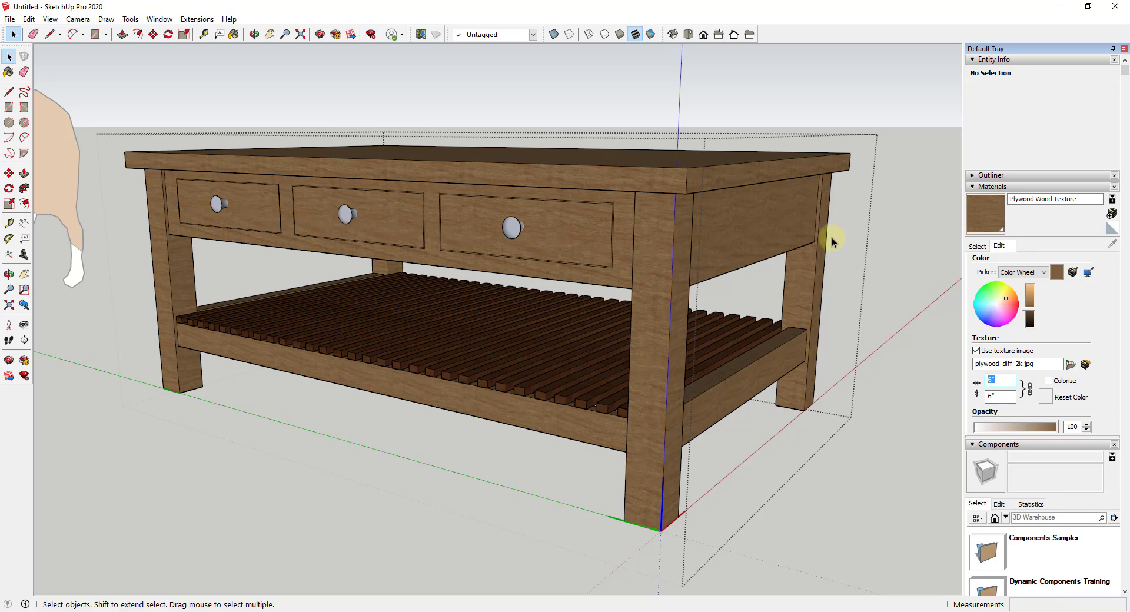
text(2')
key(Return)
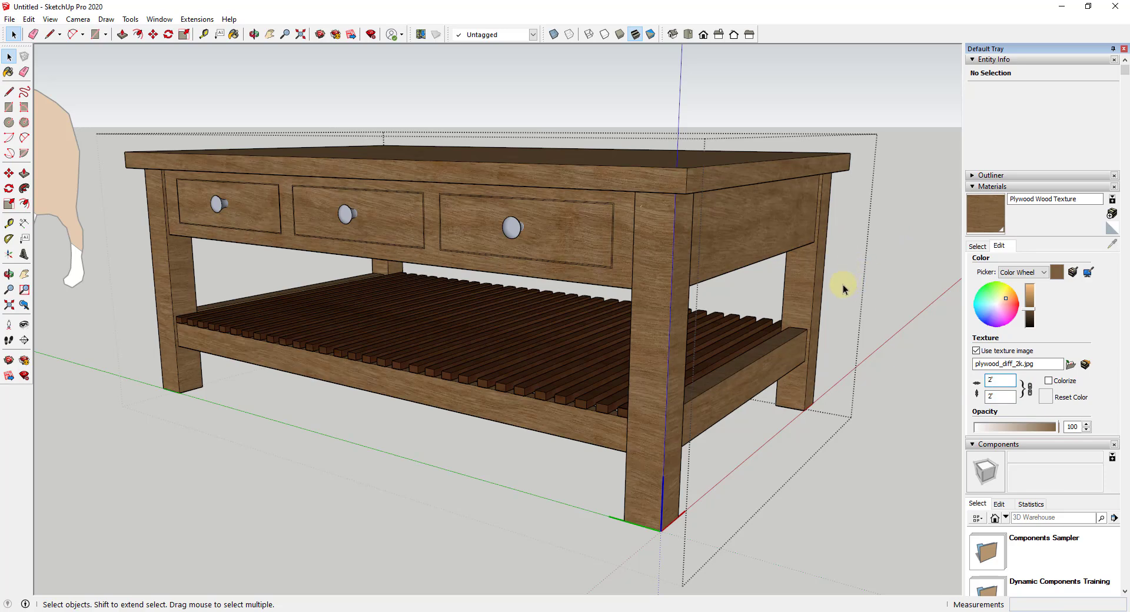
click(670, 236)
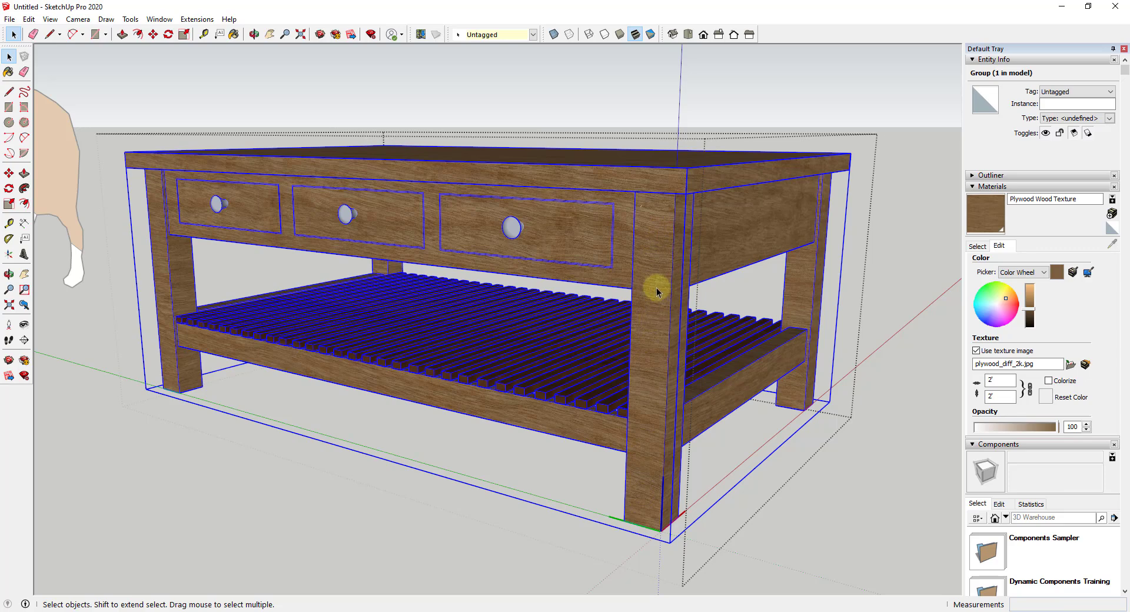
Clear the selection, enter the table group and select the near front leg's front face
key(Escape)
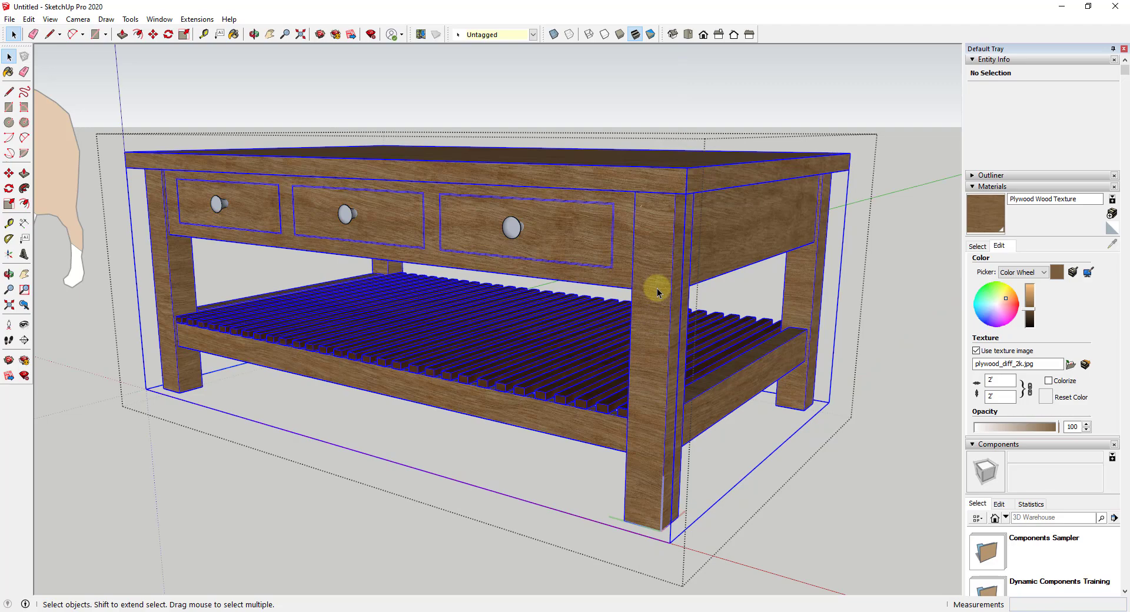
double_click(655, 285)
click(656, 270)
scroll(656, 269, up, 5)
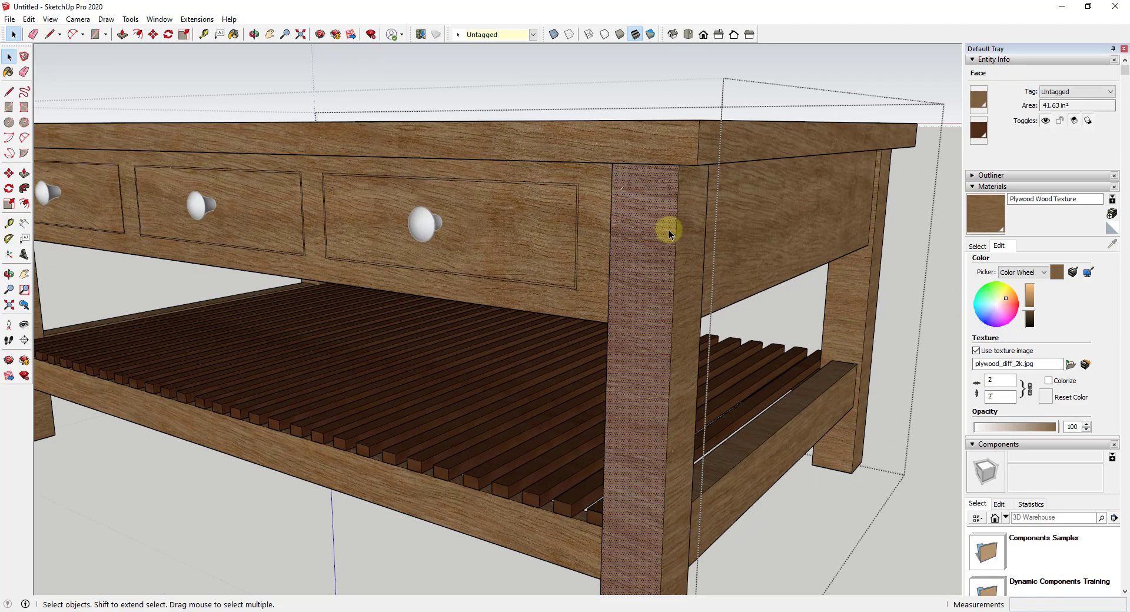
scroll(649, 239, down, 5)
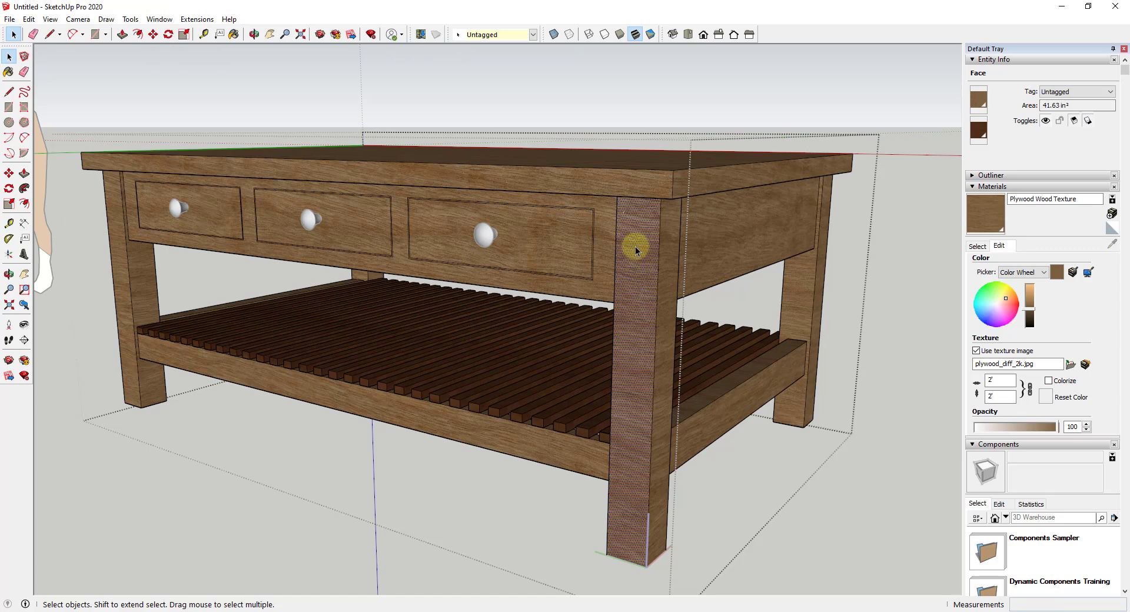
Make the leg face's texture unique as Plywood Wood Texture#1 and paint the face with it
right_click(629, 262)
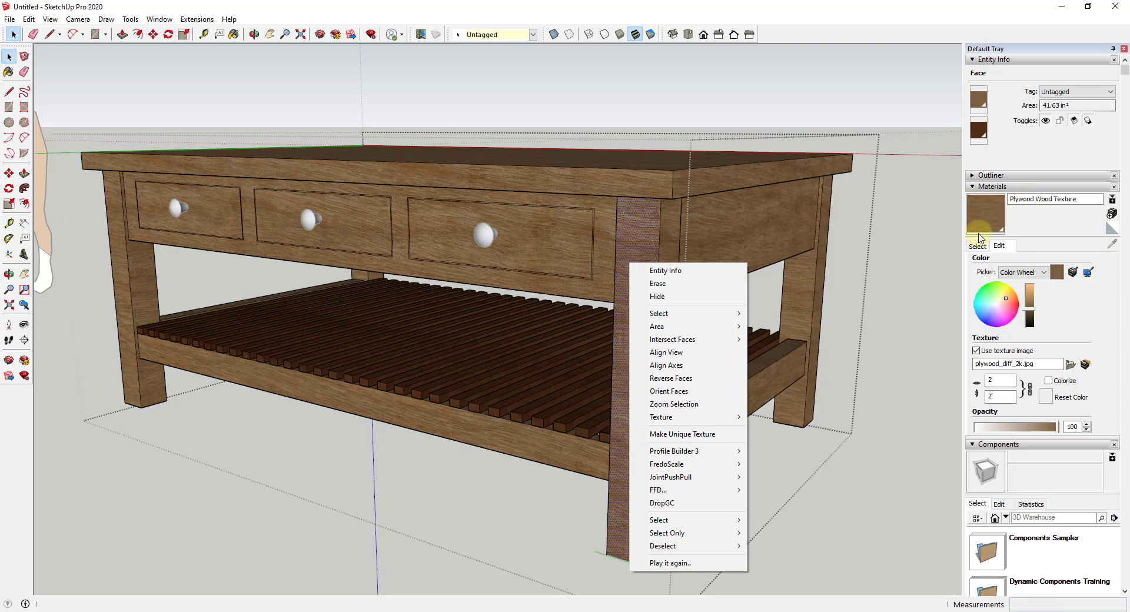
click(693, 436)
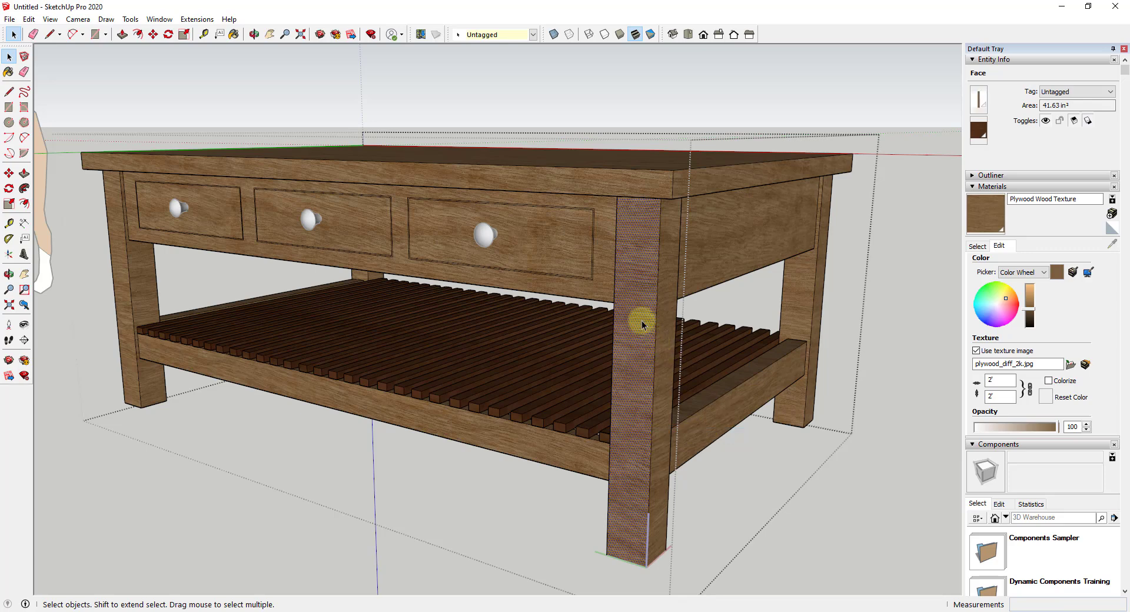
click(980, 246)
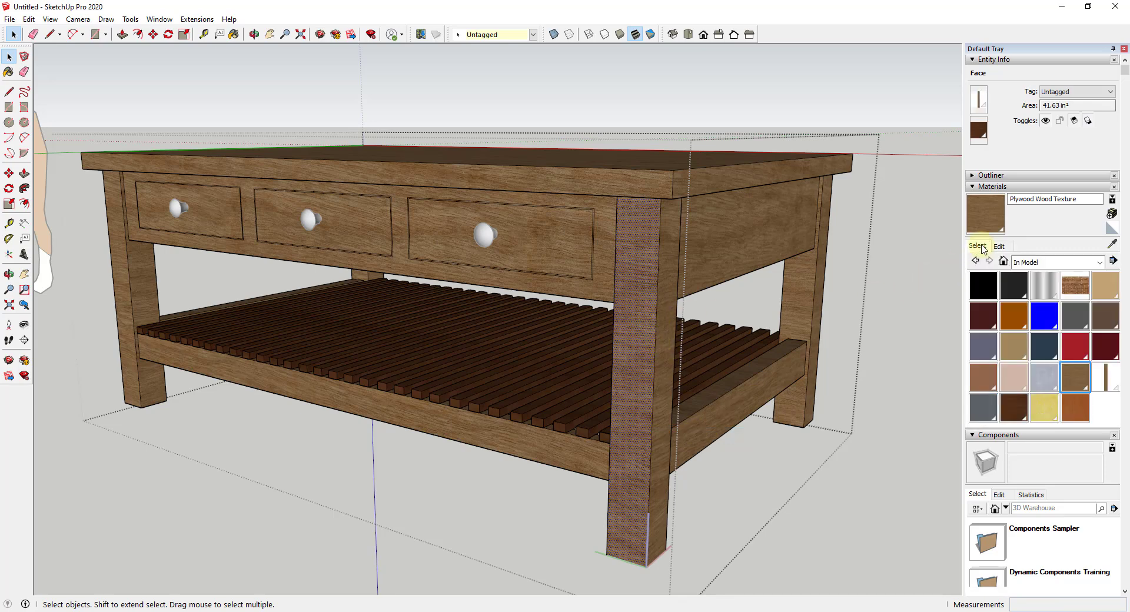
click(1113, 245)
click(647, 254)
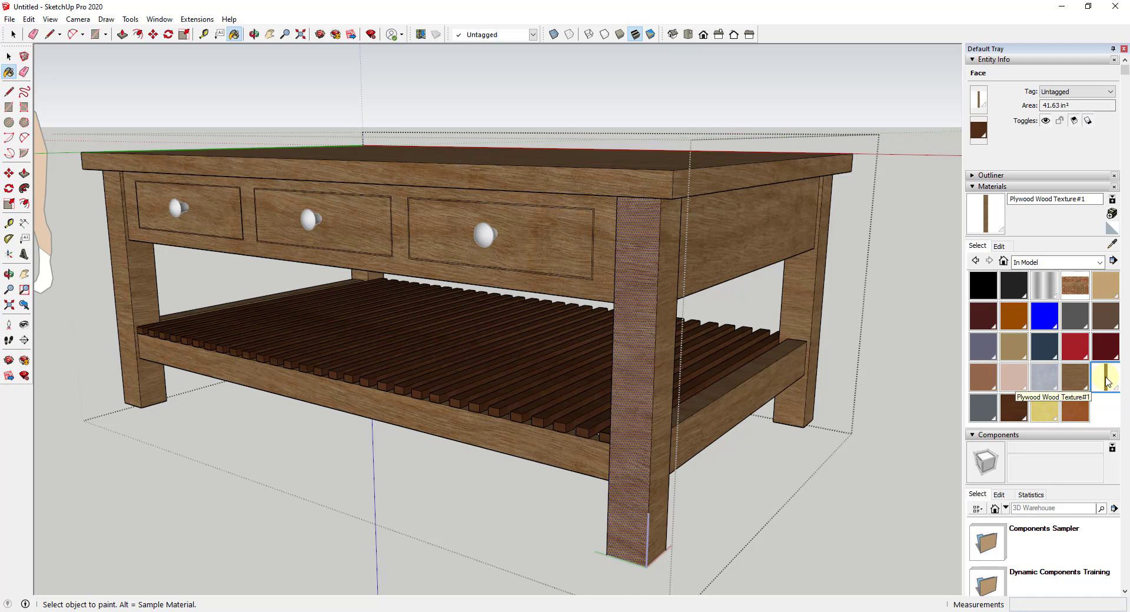
click(643, 264)
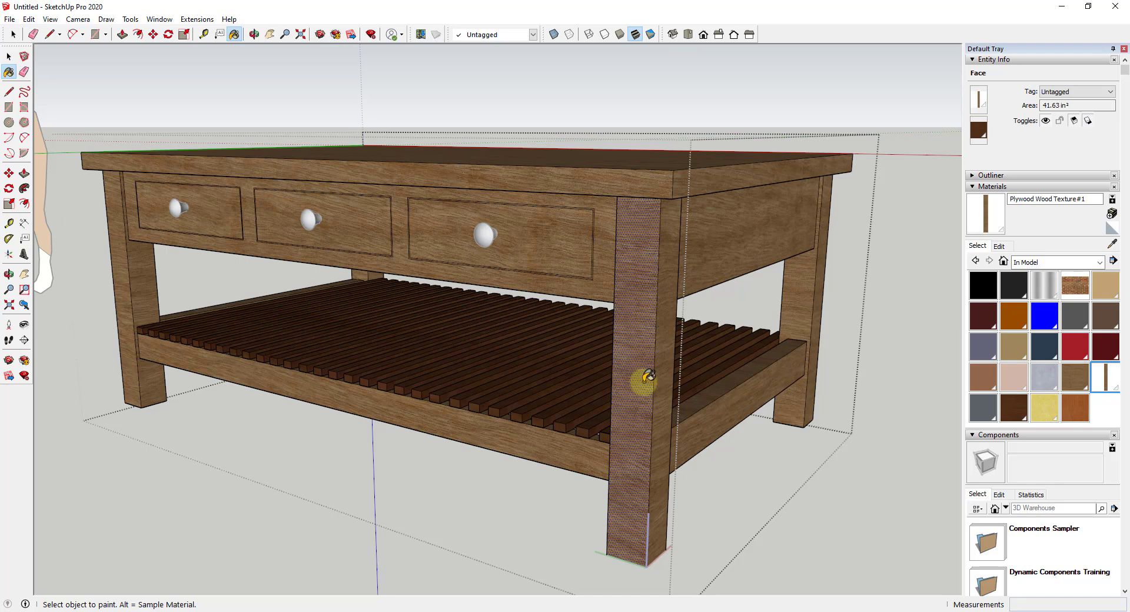
Rotate the leg face's texture 90 degrees using Texture Position so the grain runs vertically
right_click(633, 301)
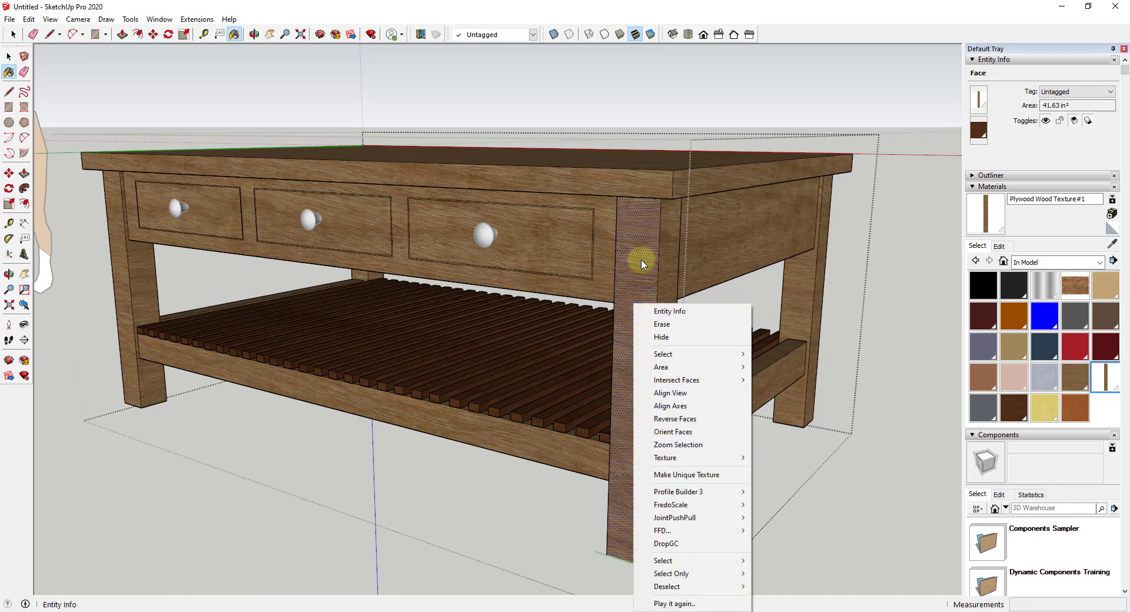
mouse_move(673, 459)
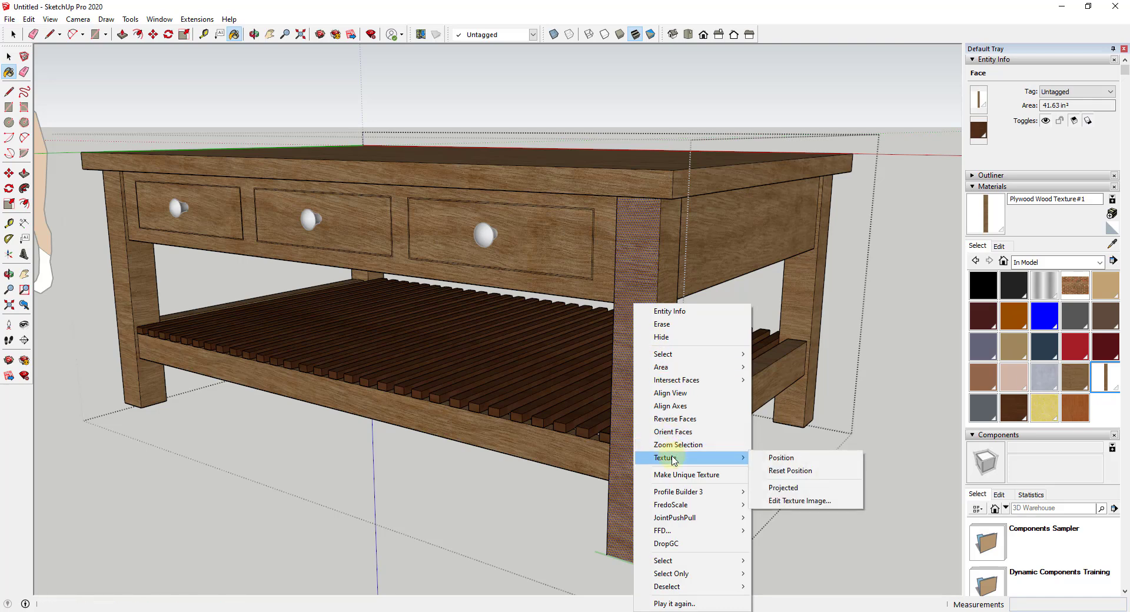
click(776, 460)
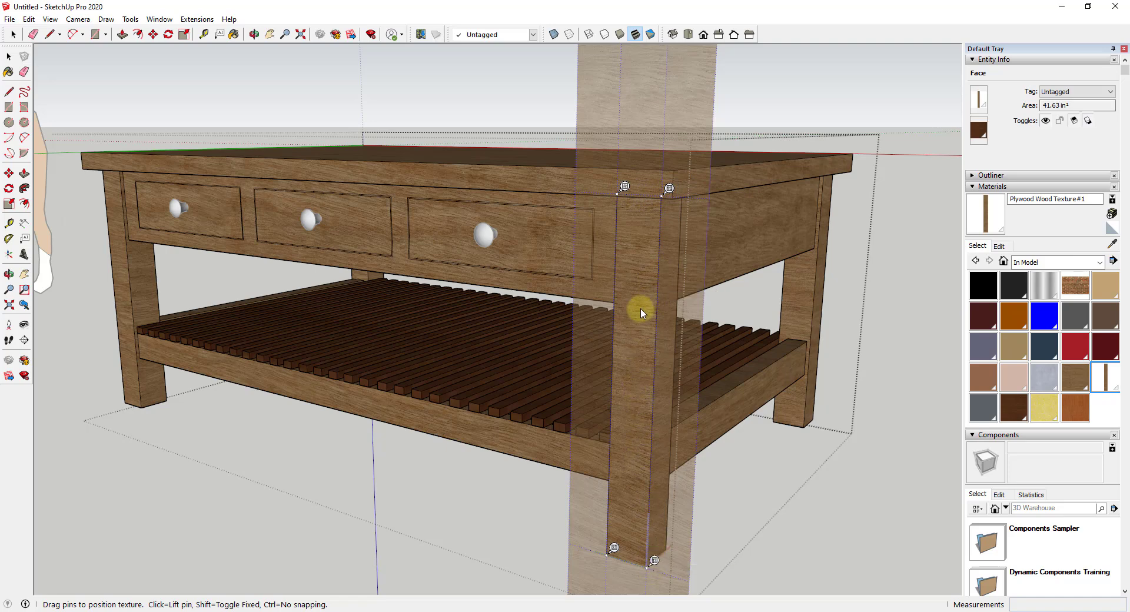
right_click(638, 271)
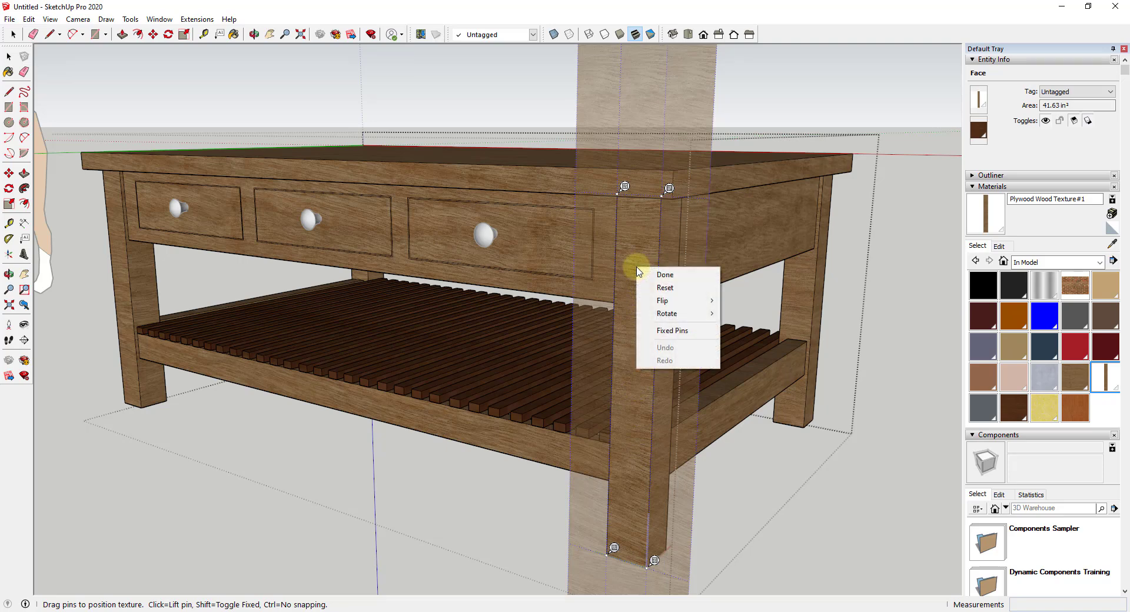
mouse_move(671, 314)
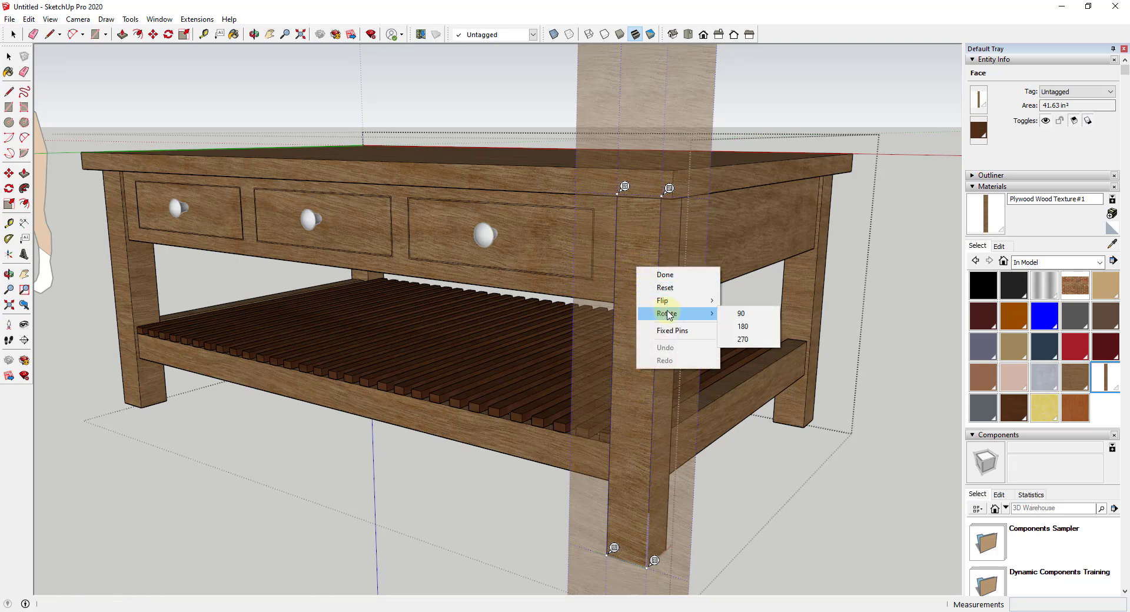
click(748, 316)
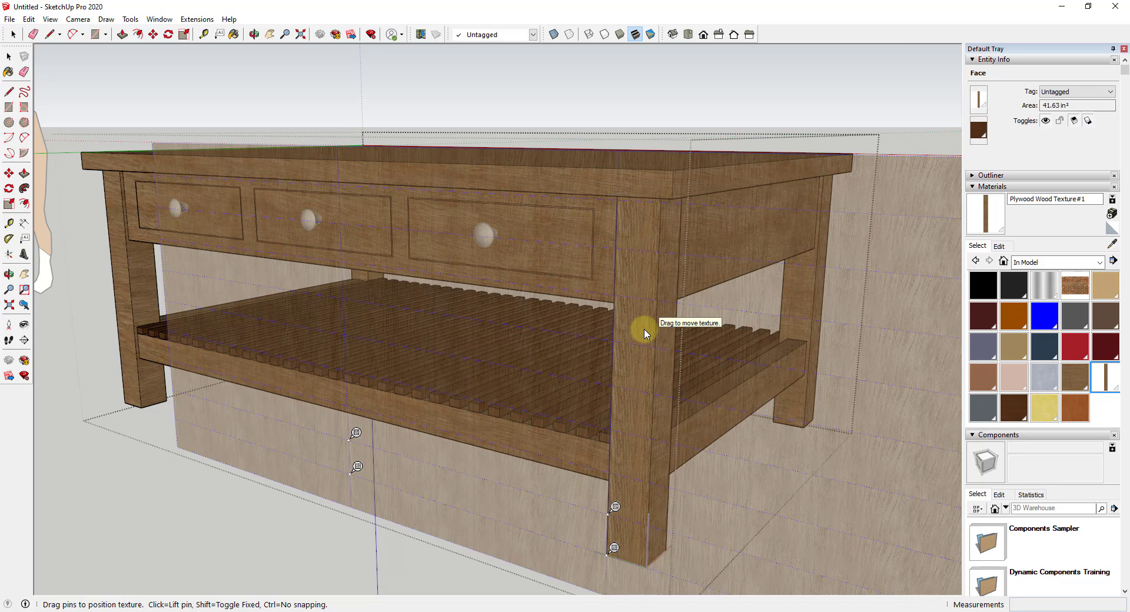
key(Return)
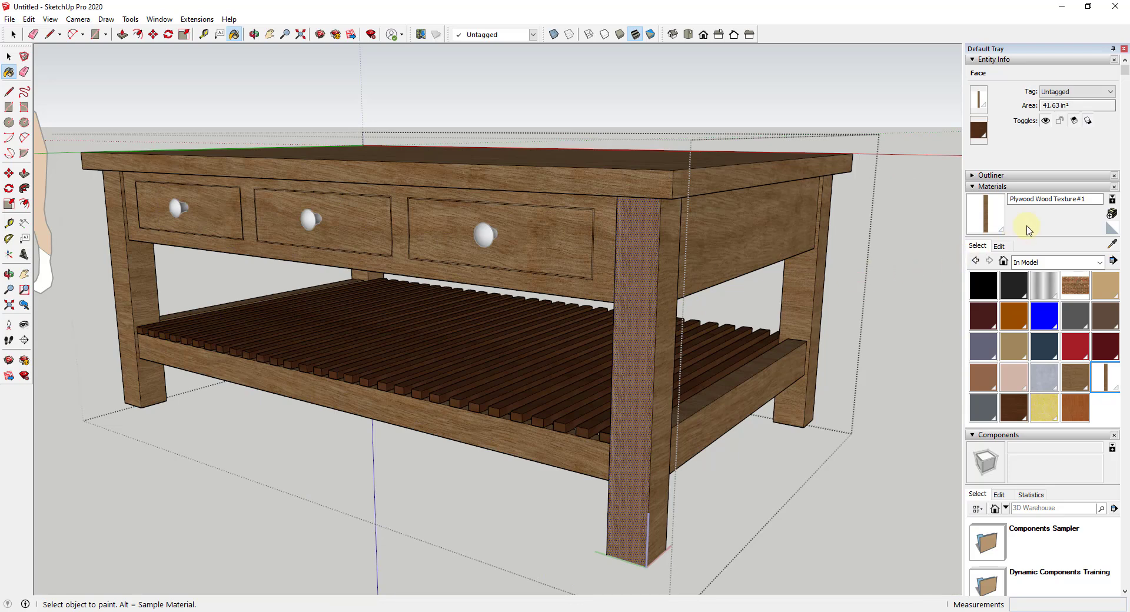
Replace the '#1' suffix in the leg material's name with 'Vertical'
double_click(1082, 199)
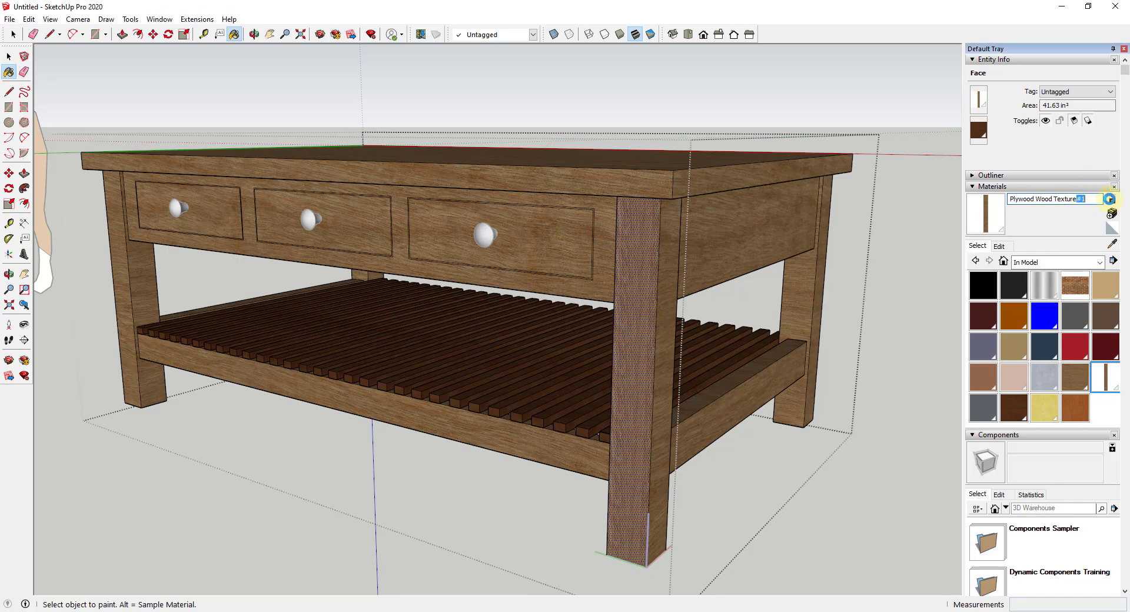
text(V)
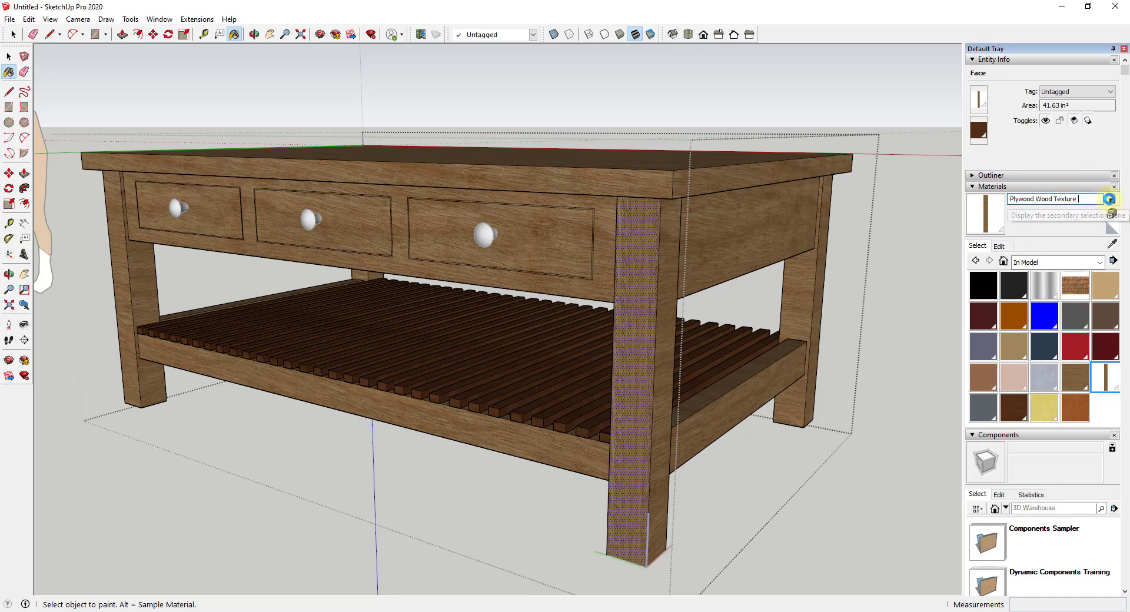
text(ertical)
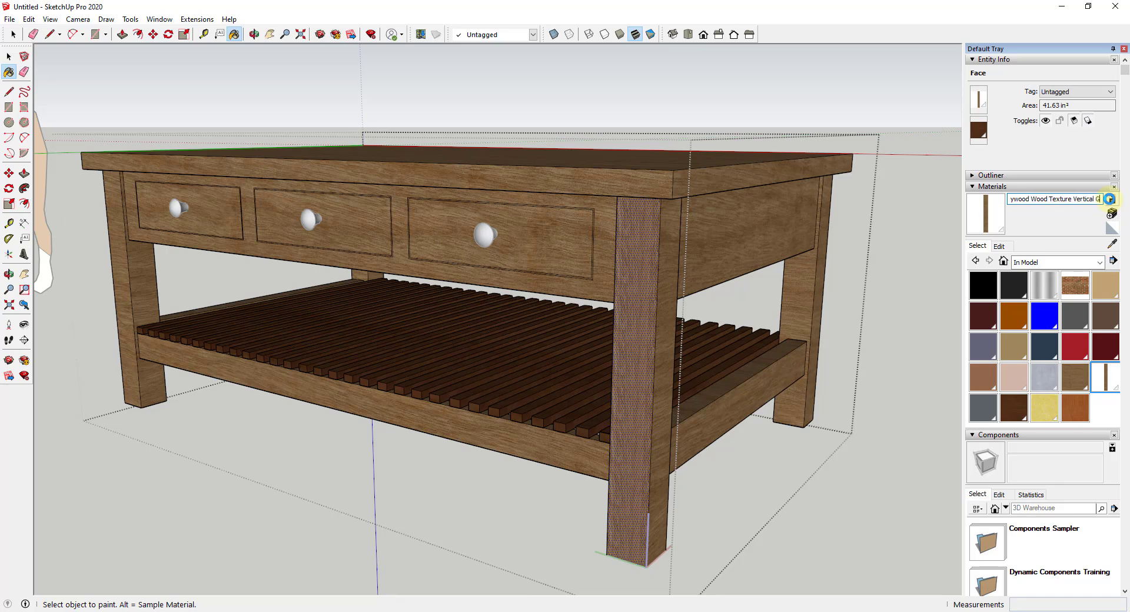
text( ()
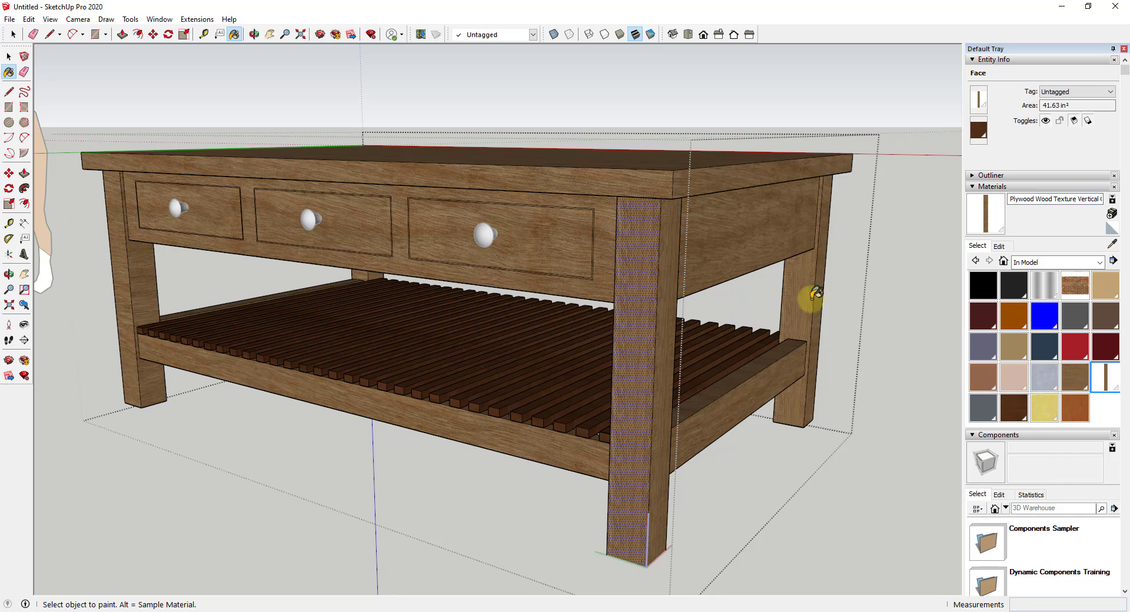
middle_drag(868, 299, 323, 267)
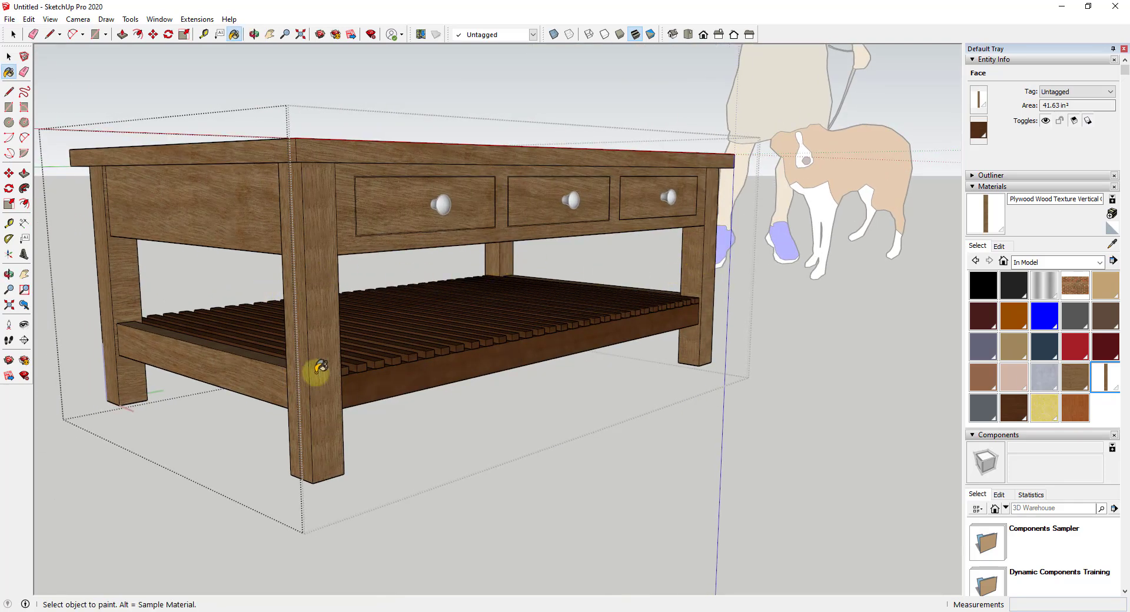
middle_drag(770, 285, 194, 302)
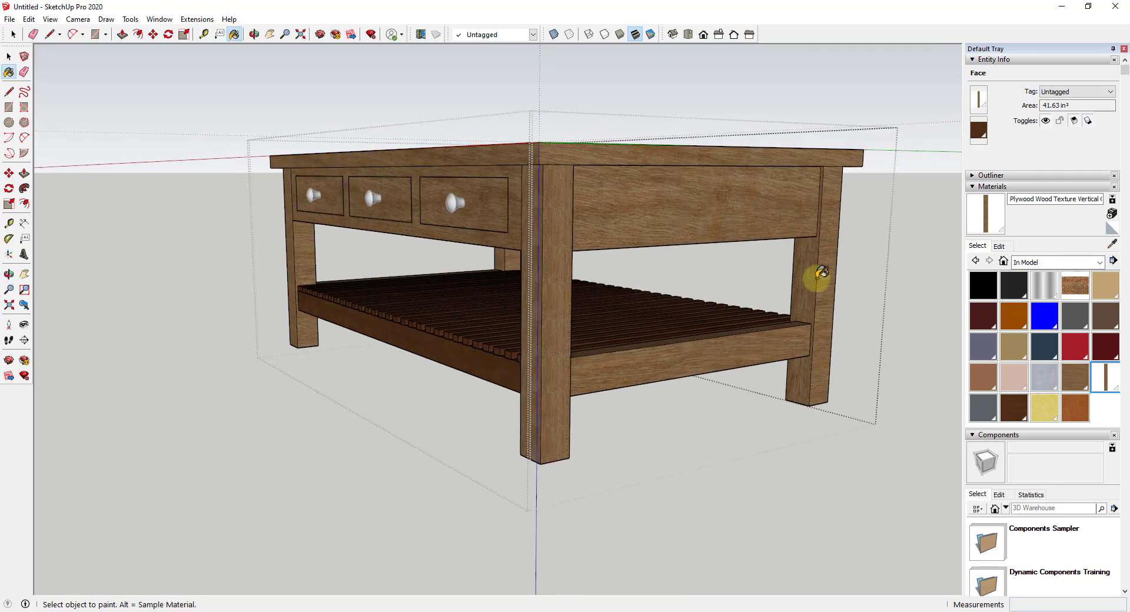
scroll(830, 273, up, 5)
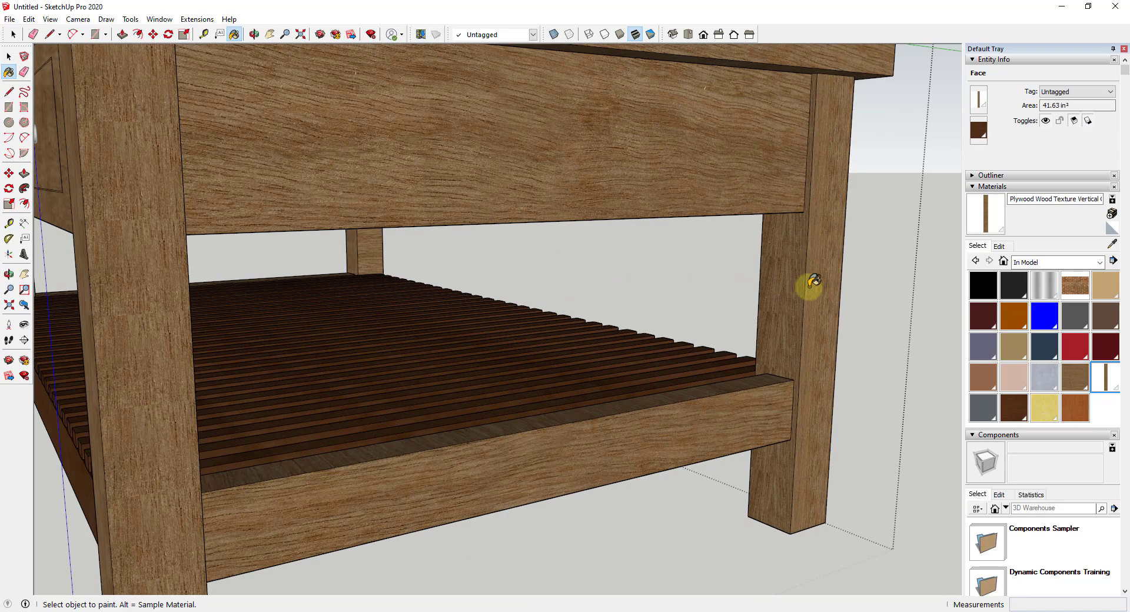
scroll(819, 286, down, 3)
middle_drag(824, 287, 646, 251)
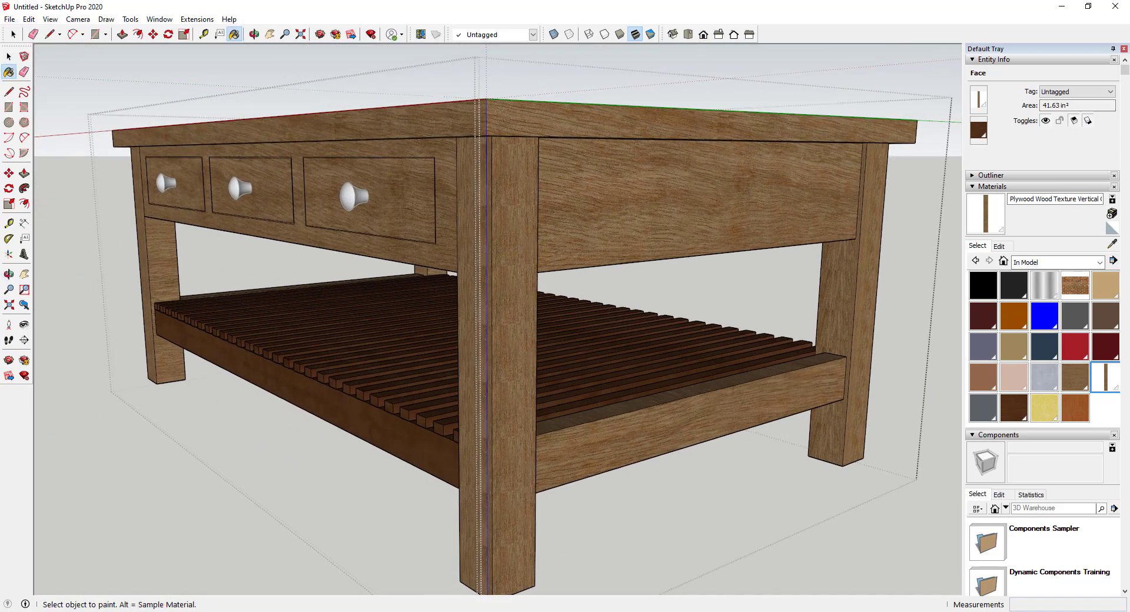
alt+click(628, 197)
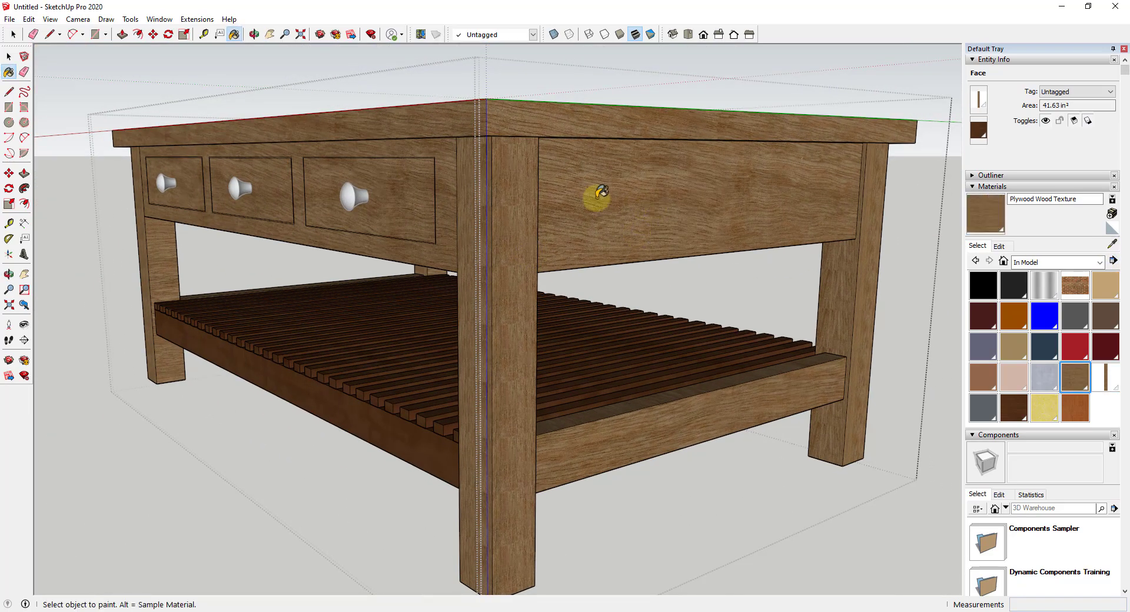
click(1113, 243)
click(529, 225)
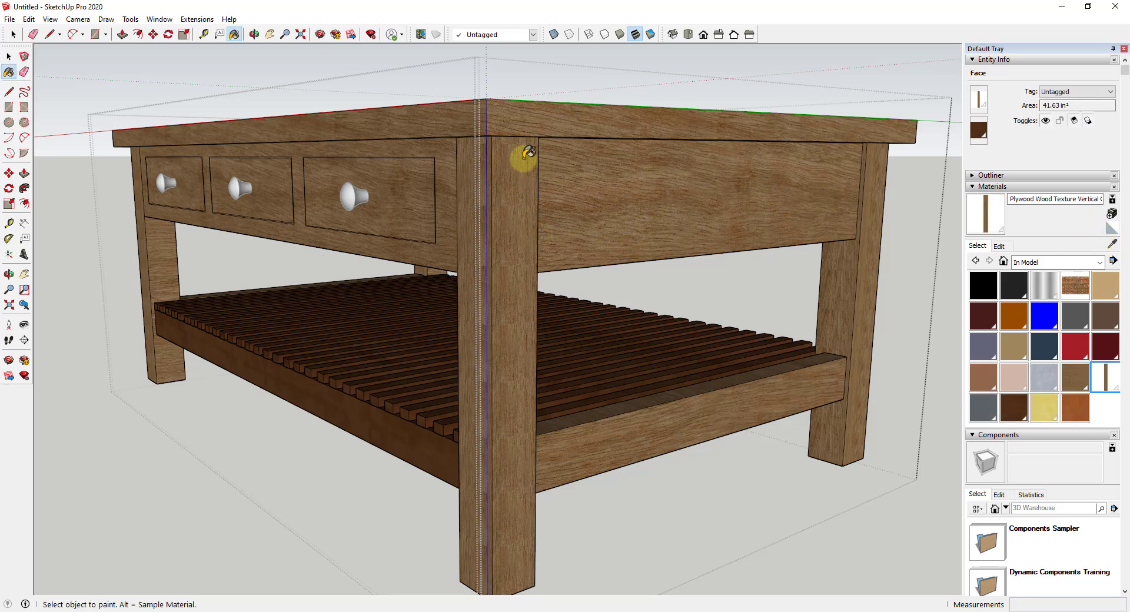